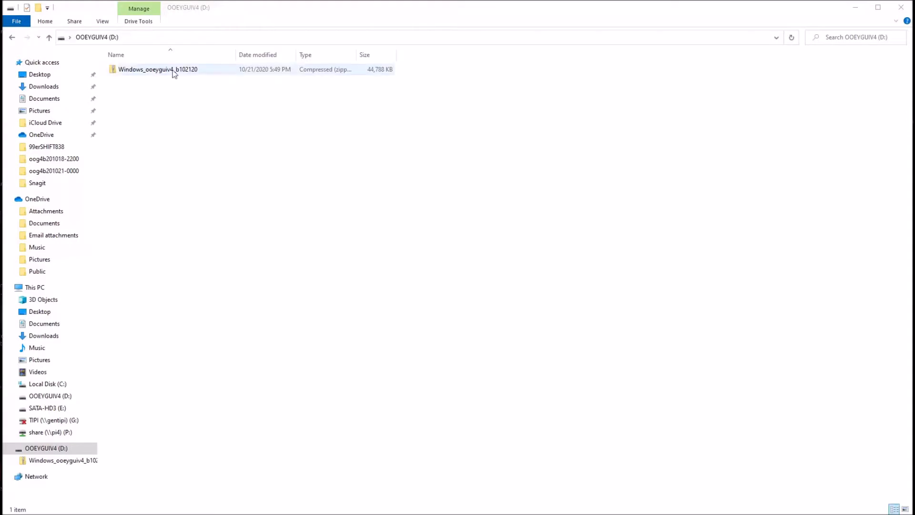
Extract the Windows_ooeyguiv4_b102120 archive onto drive D: and run the ooeygui application from the extracted folder.
right_click(152, 72)
left_click(181, 194)
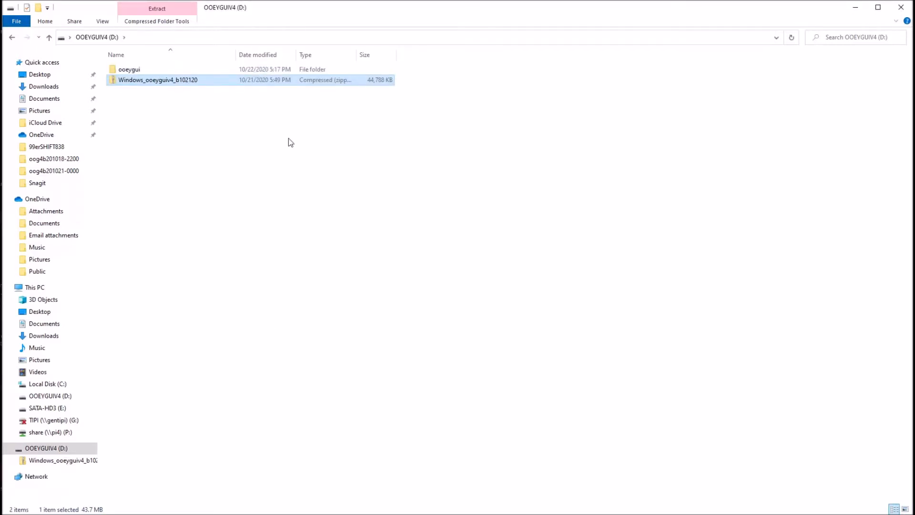
double_click(176, 69)
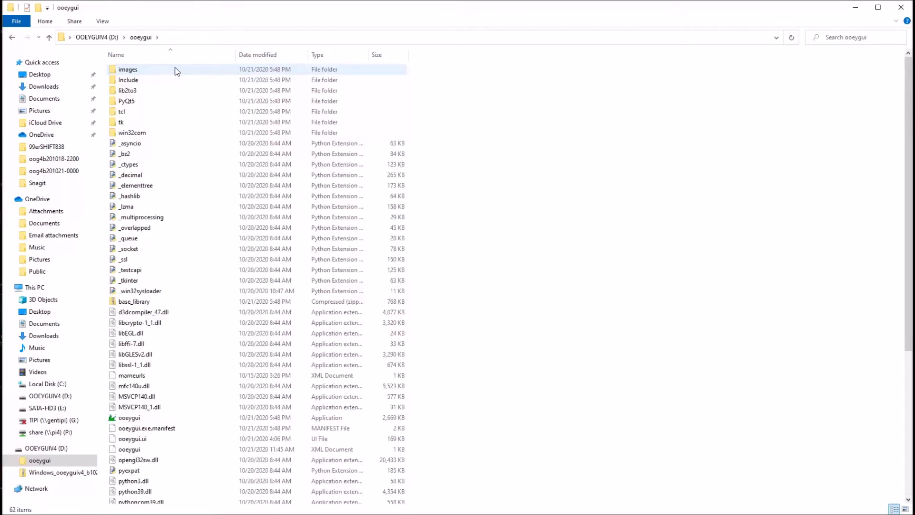
left_click(138, 422)
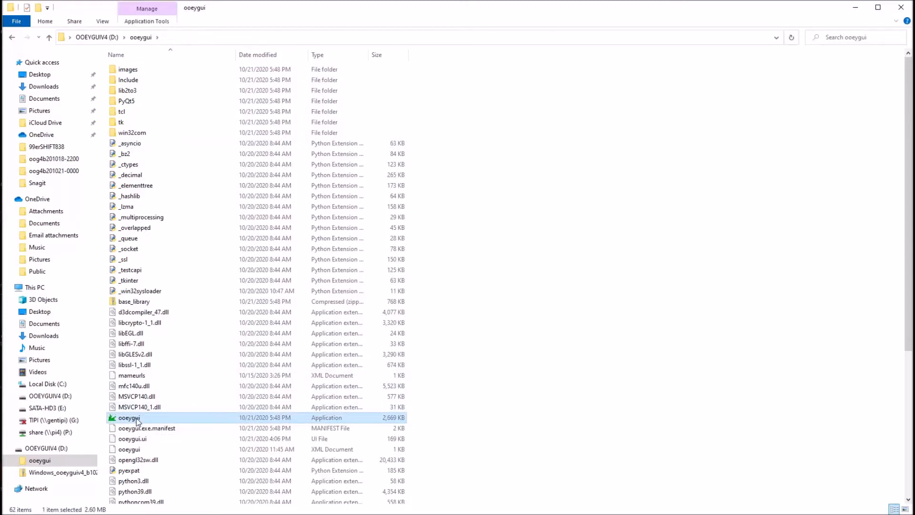
double_click(137, 421)
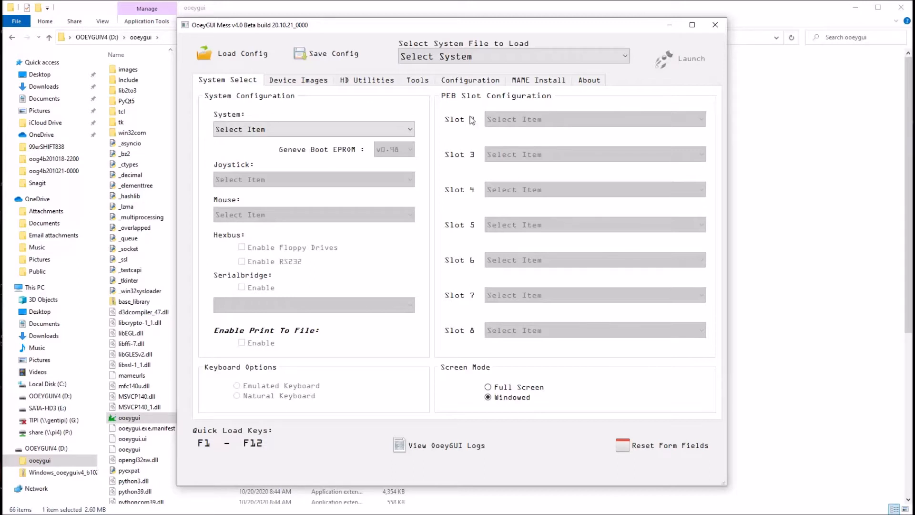
Set the MAME UI Mode Key Remap to SCRLOCK in the launcher's configuration.
left_click(489, 82)
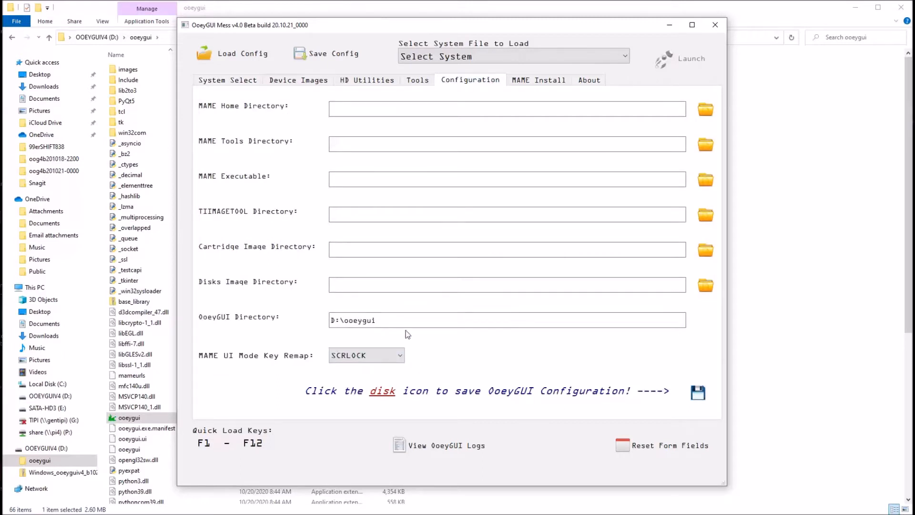
left_click(398, 356)
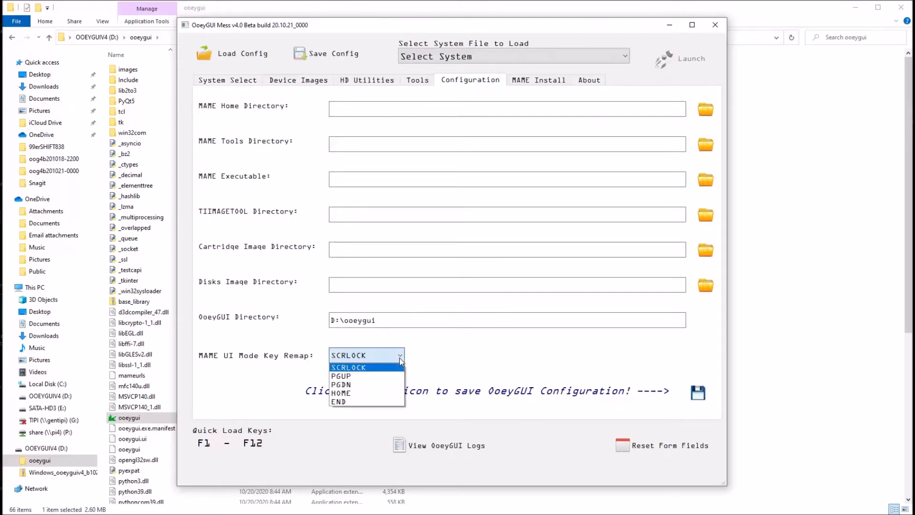
left_click(378, 369)
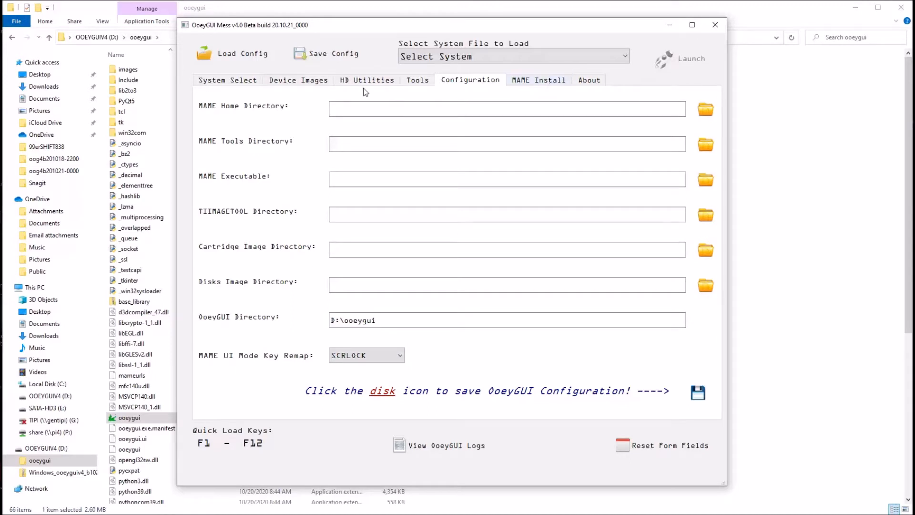
Choose the root of drive D: as the target folder for the MAME installation.
left_click(524, 80)
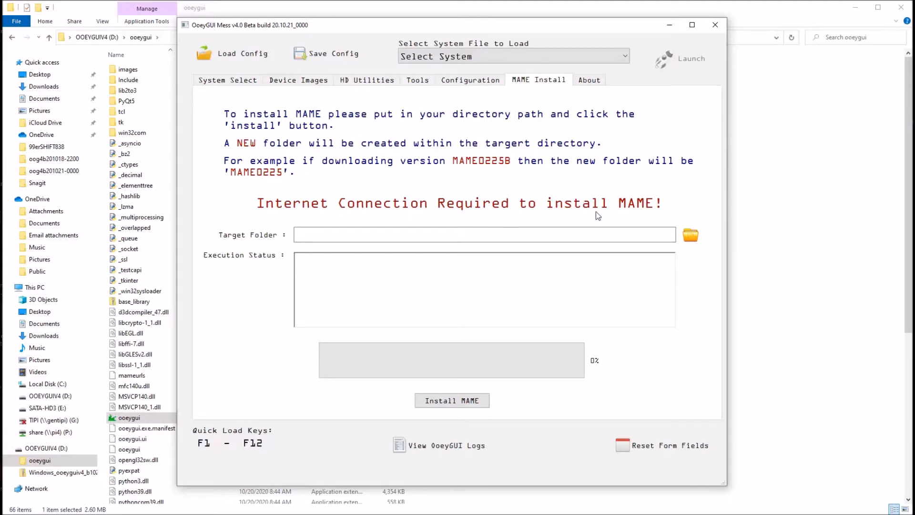
left_click(691, 235)
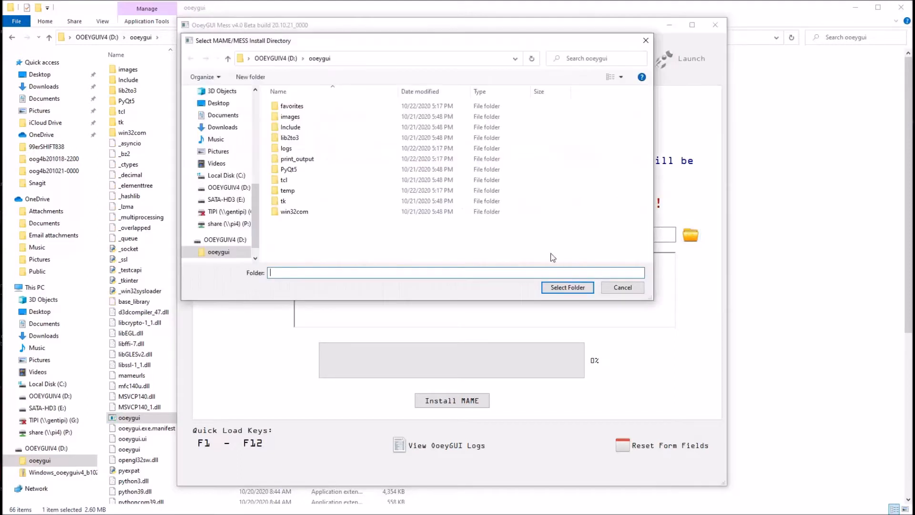
left_click(282, 58)
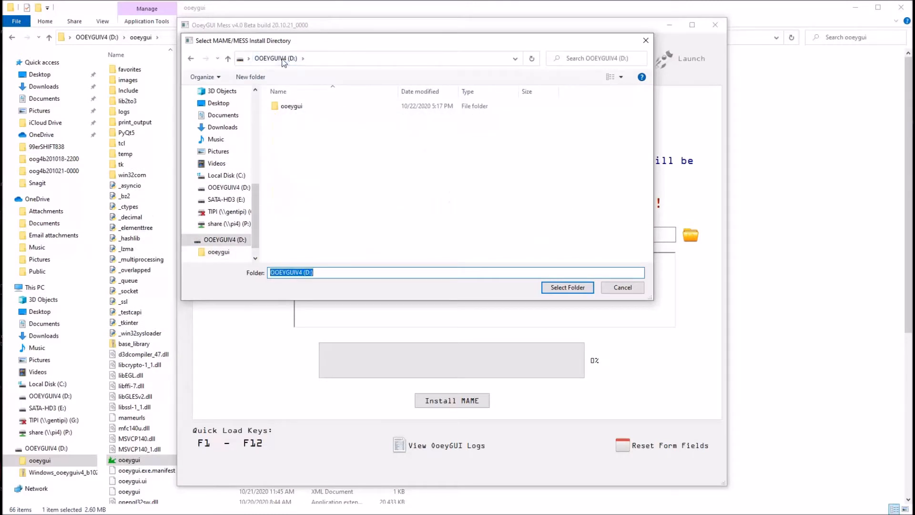
left_click(567, 288)
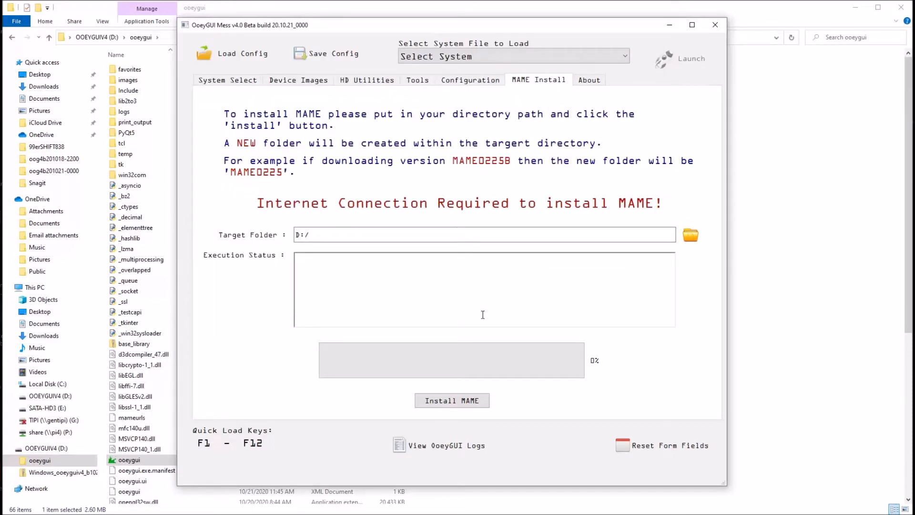
Try to install MAME while answering that it is already installed in the target folder.
left_click(461, 402)
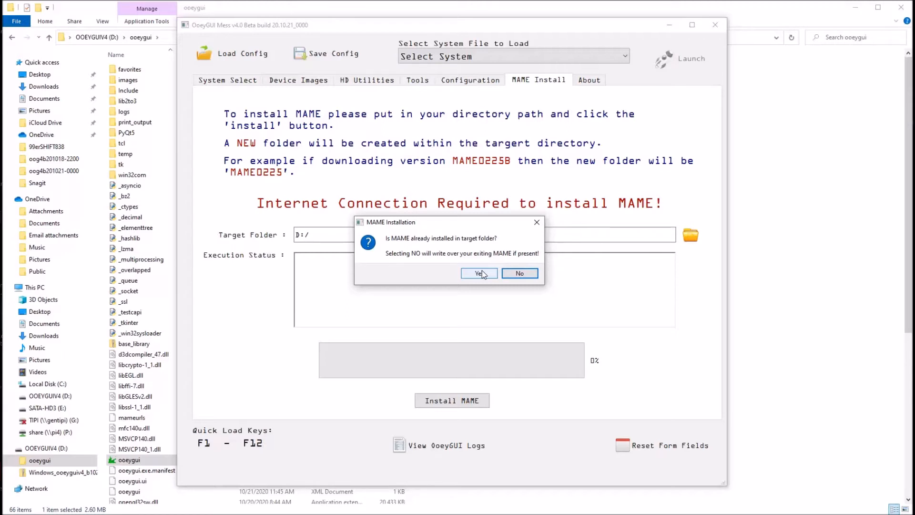
left_click(484, 273)
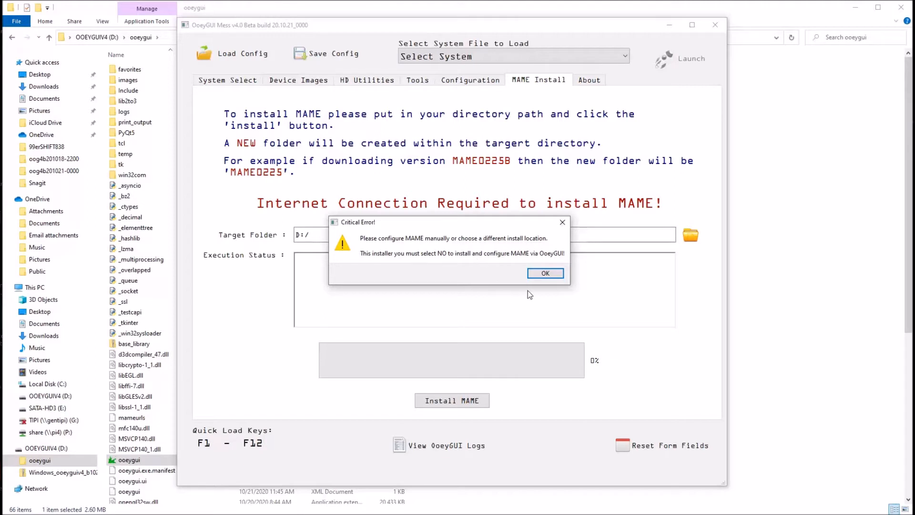
left_click(547, 275)
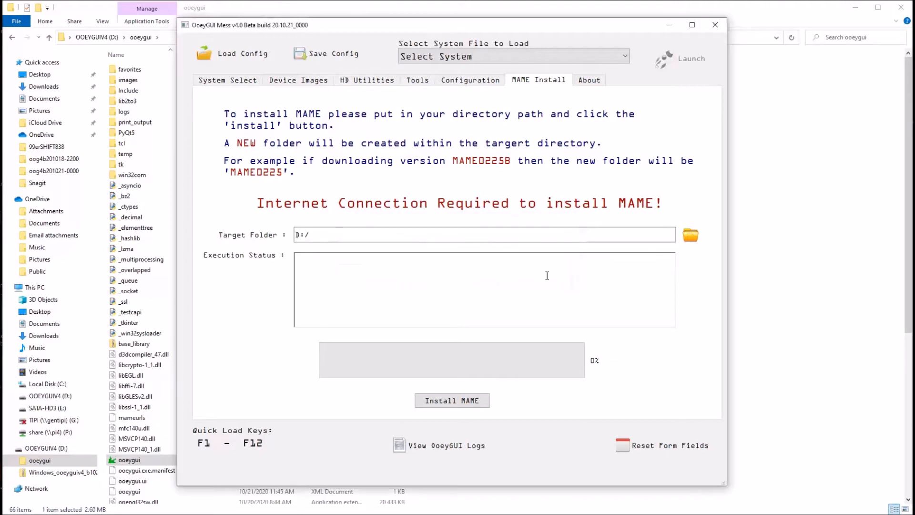
Install MAME into D:/, answering No to MAME already being installed there, and close the installation status message.
left_click(462, 403)
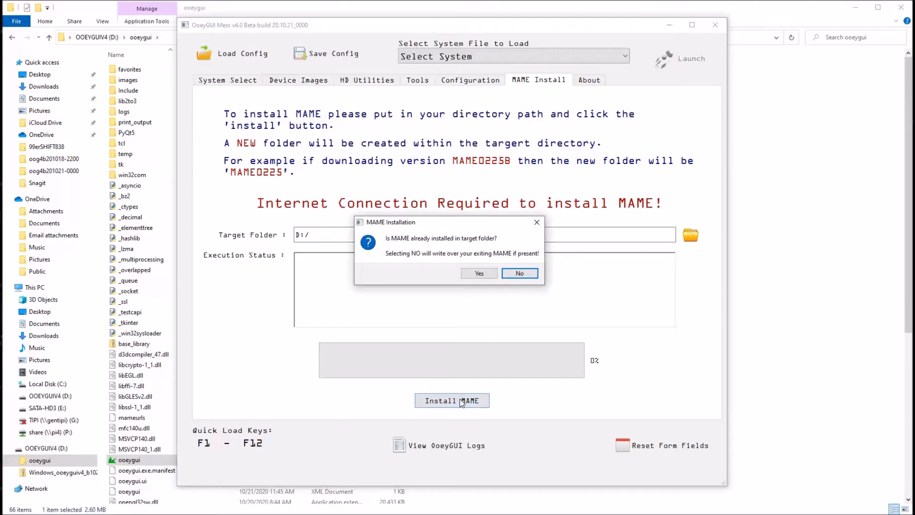
left_click(520, 273)
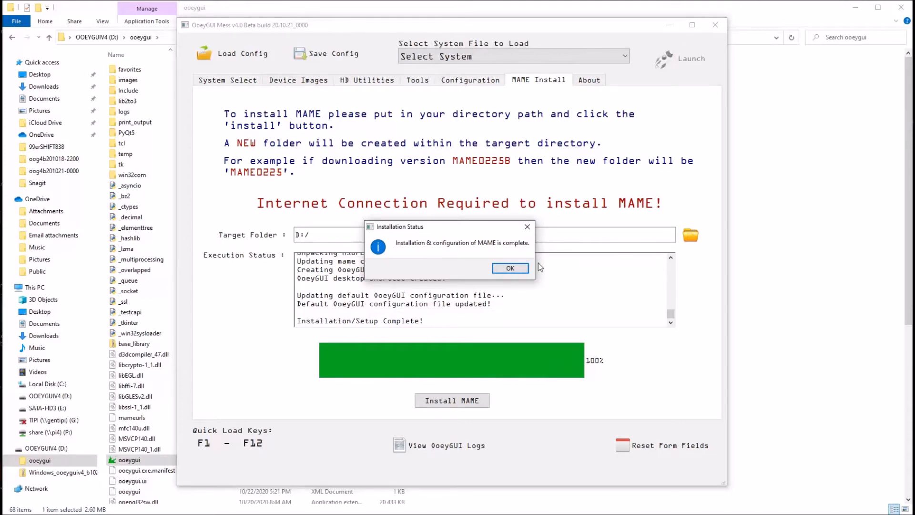
left_click(513, 268)
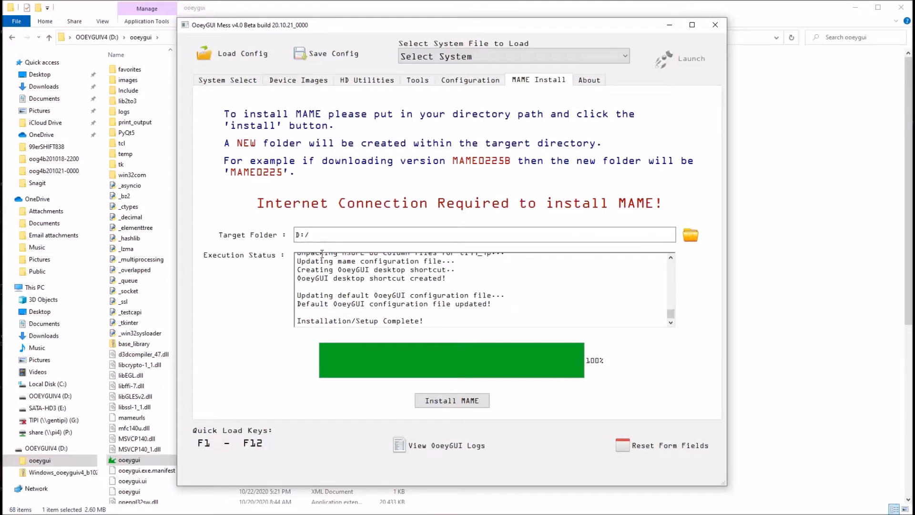
Review the installation log's desktop shortcut and configuration file lines, and check the configured MAME directories.
left_click_drag(297, 269, 454, 271)
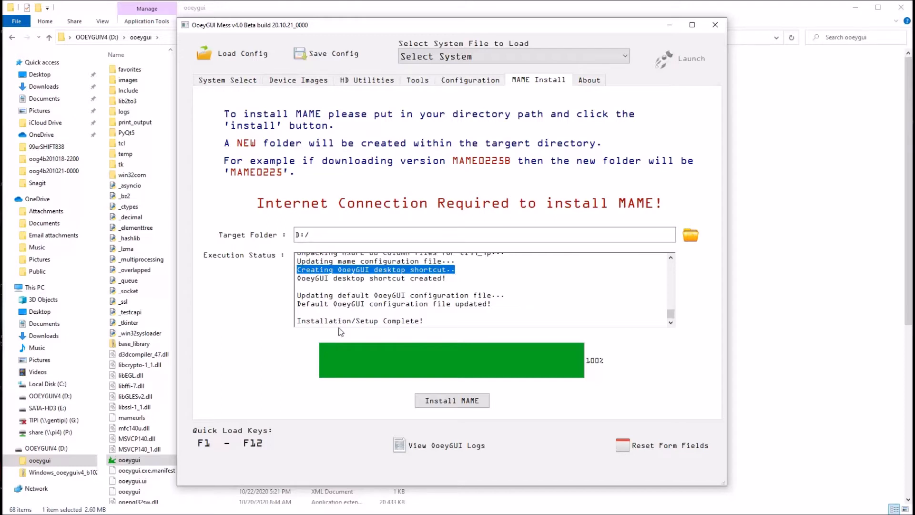
left_click_drag(297, 296, 506, 295)
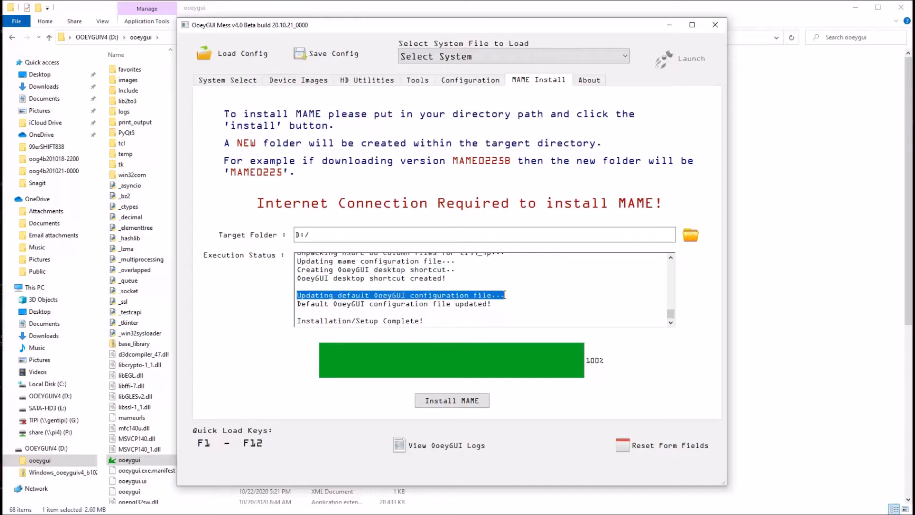
left_click(479, 85)
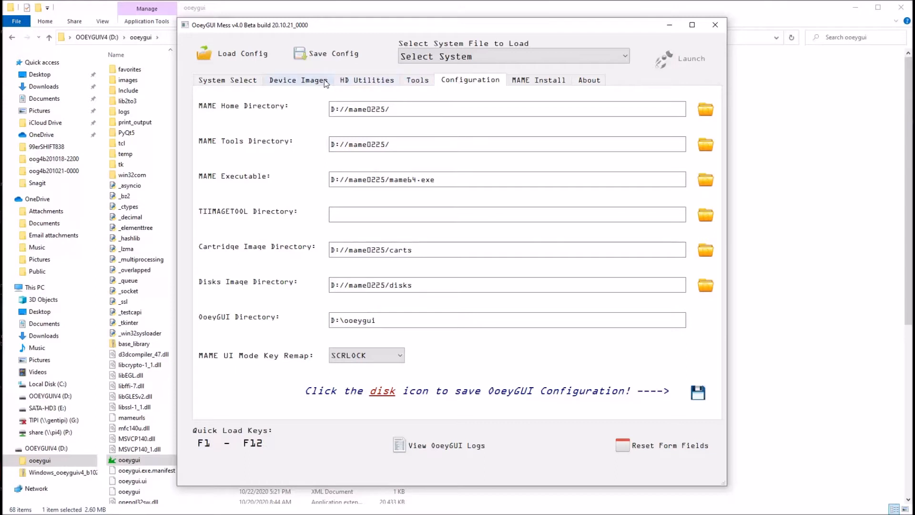
Look over the system choices, the loadable system files and the cartridge, floppy and hard disk image settings.
left_click(234, 81)
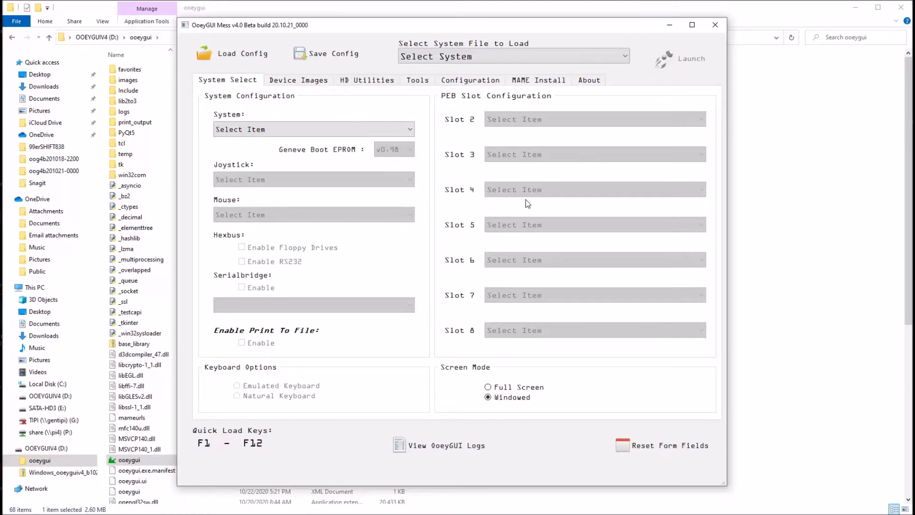
left_click(399, 133)
left_click(399, 136)
left_click(501, 50)
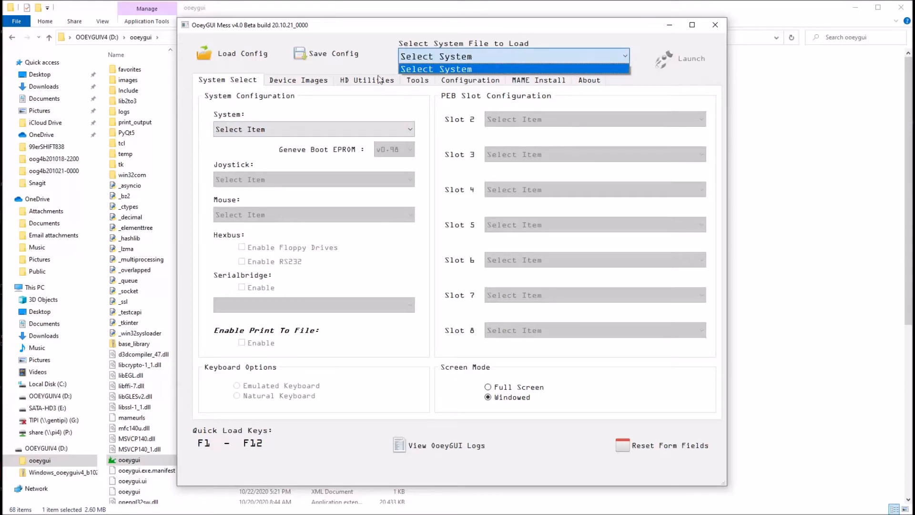
left_click(308, 82)
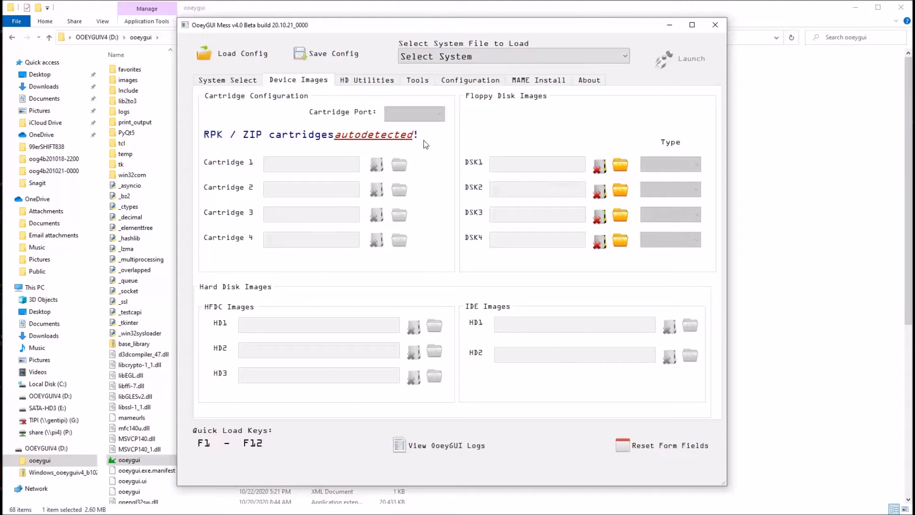
Examine the hard disk utilities, including the type and size choices for creating a hard disk image.
left_click(374, 81)
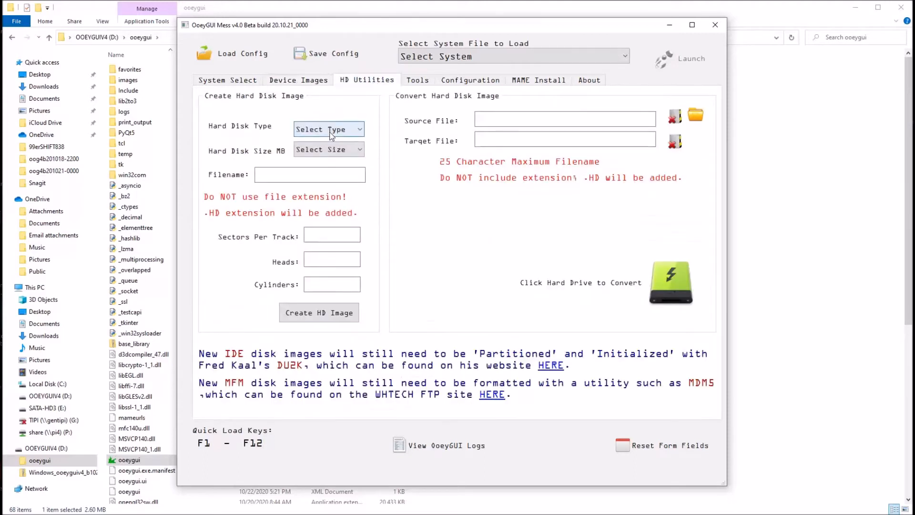
left_click(353, 133)
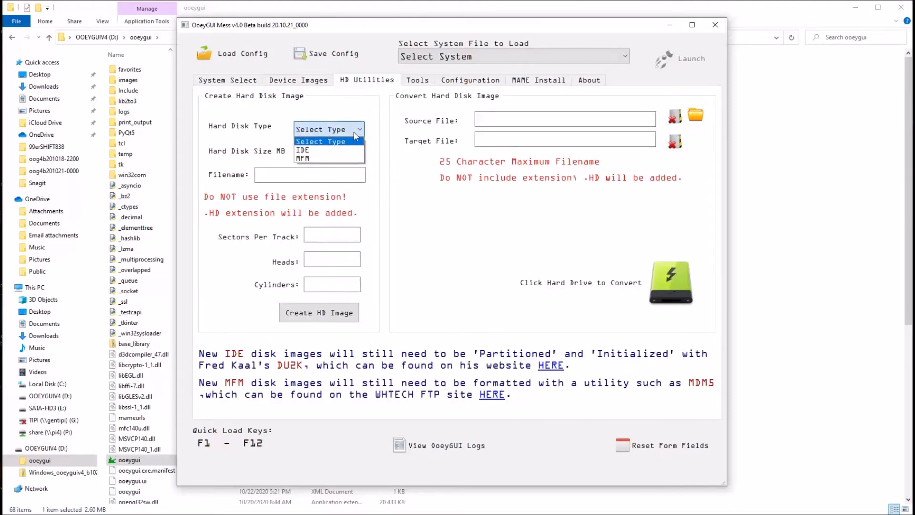
left_click(353, 132)
left_click(356, 149)
left_click(355, 135)
left_click(379, 133)
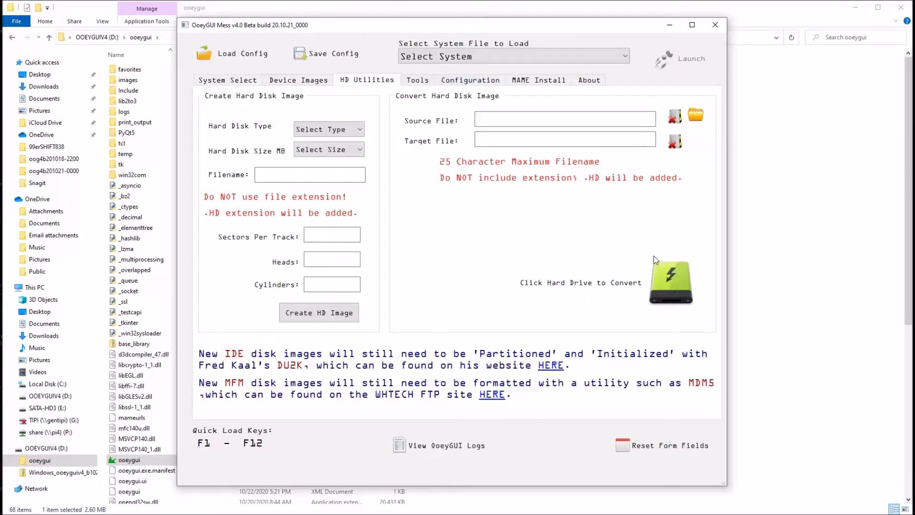
Look over the tools, saved directory configuration, MAME installer and About information.
left_click(426, 81)
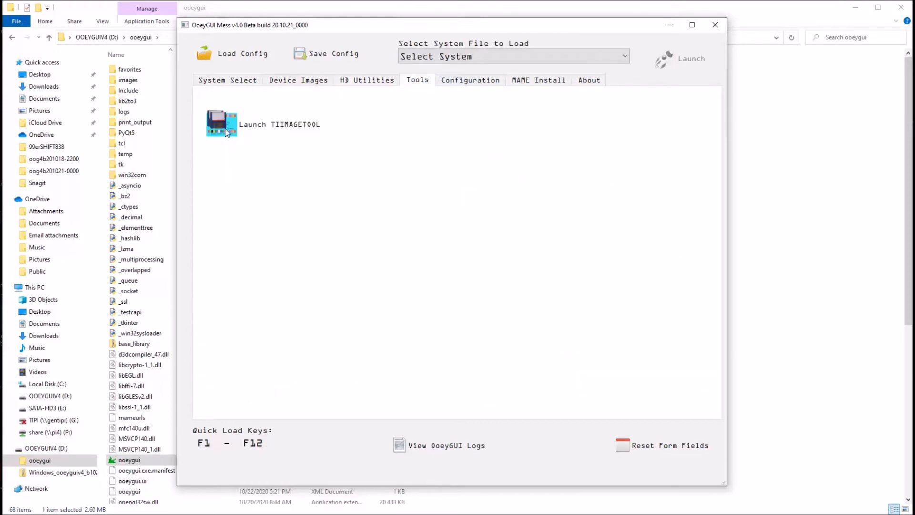
left_click(465, 79)
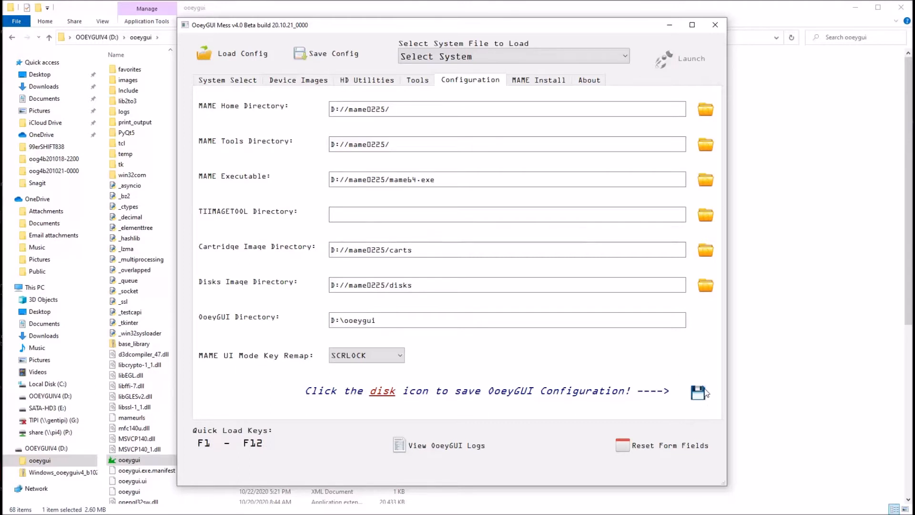
left_click(523, 80)
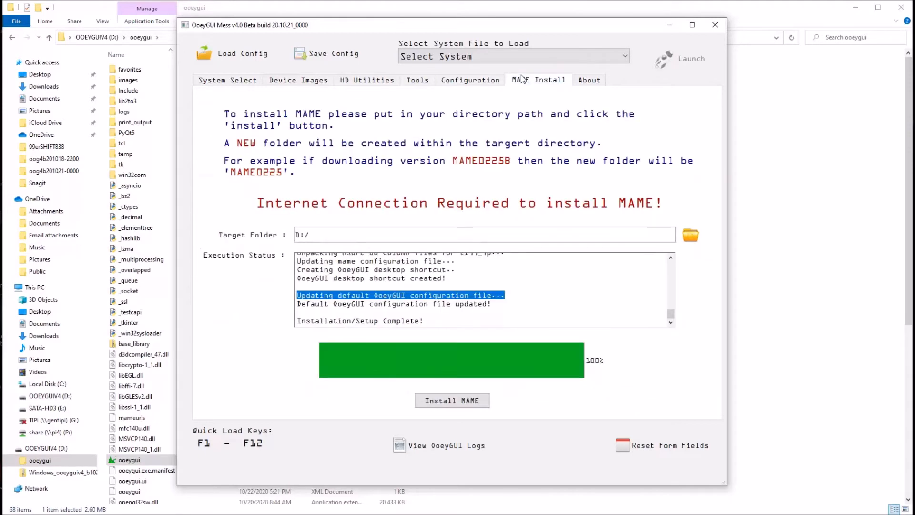
left_click(585, 80)
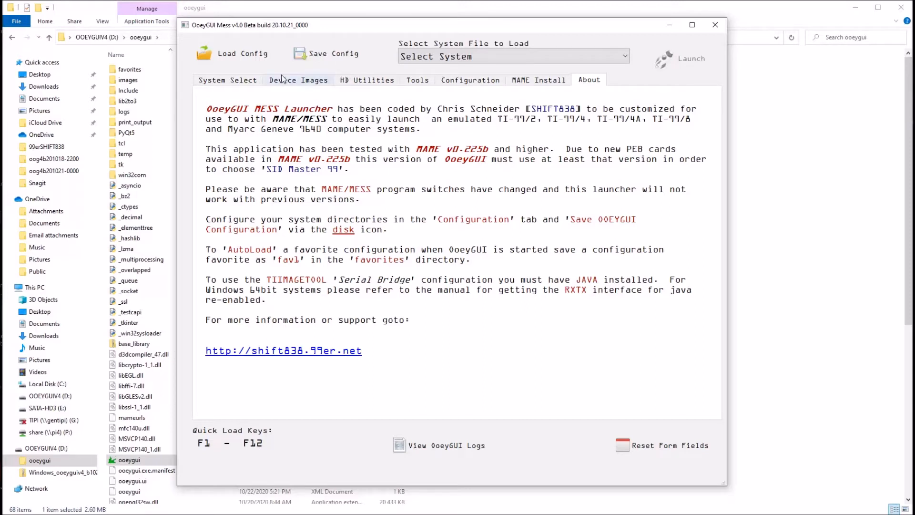
Select TI-99/4A Home Computer US as the emulated system.
left_click(248, 81)
left_click(358, 130)
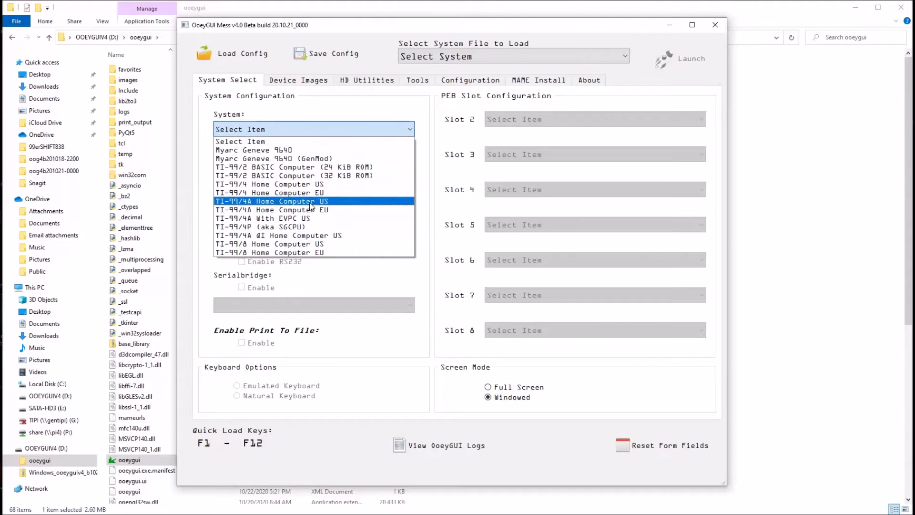
left_click(313, 202)
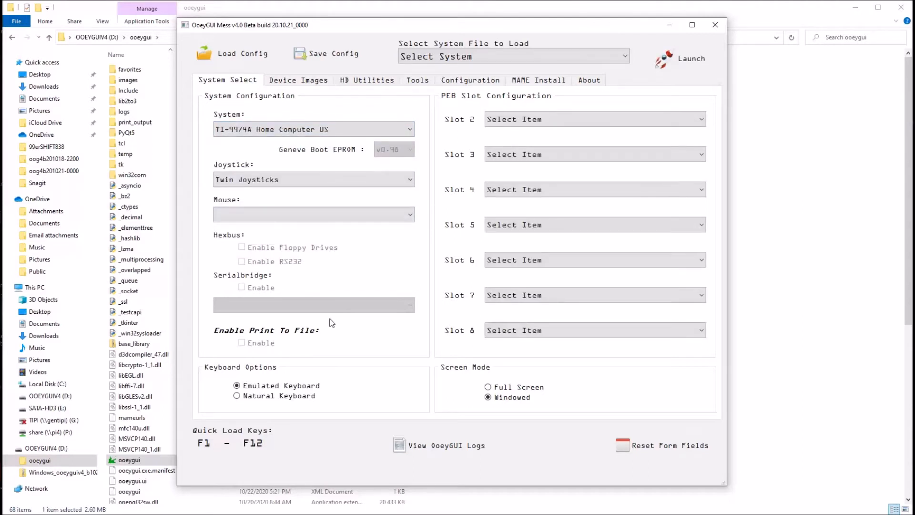
Fill PEB slots 2, 3 and 8 with the TI-99 32k Memory Expansion, TI-99 RS232/PIO Interface and Myarc Hard/Floppy Disk Controller cards.
left_click(547, 121)
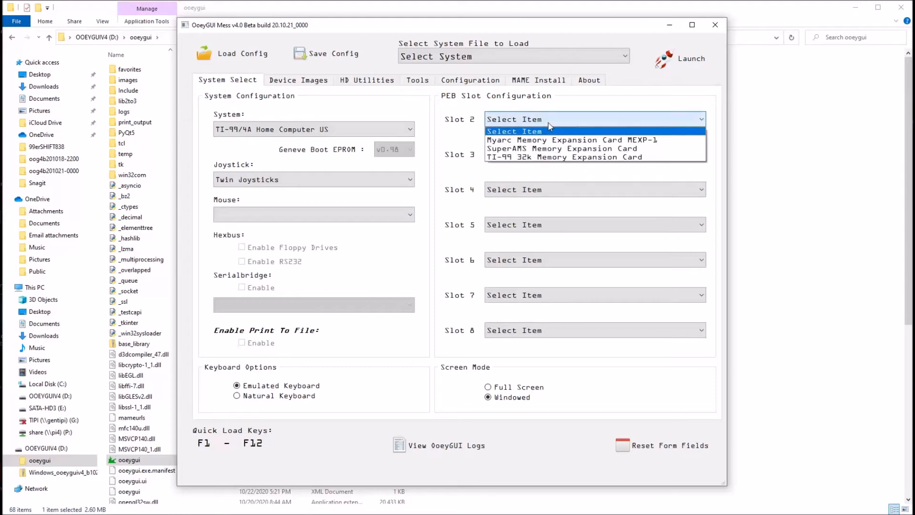
left_click(543, 158)
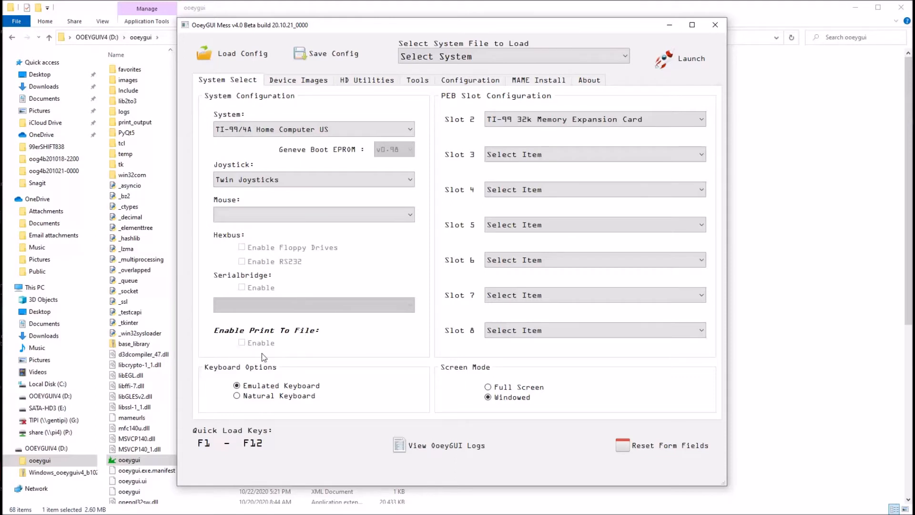
left_click(559, 153)
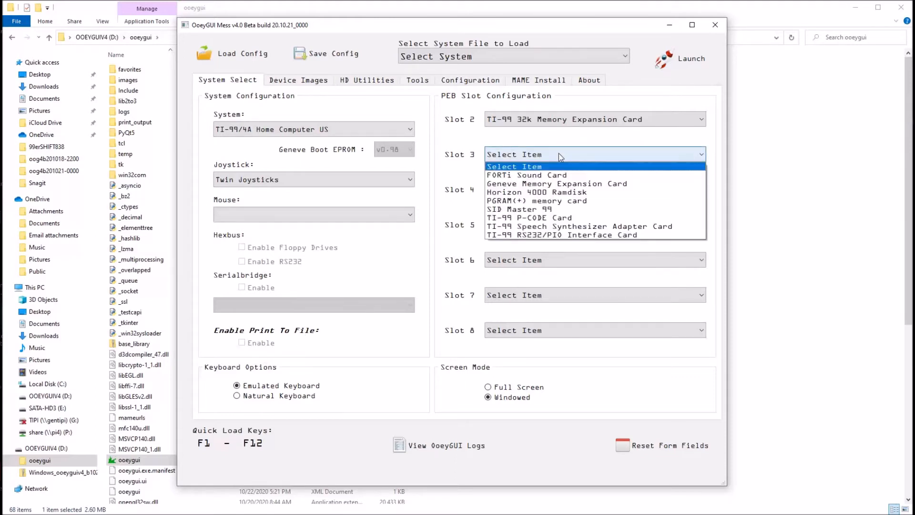
left_click(553, 235)
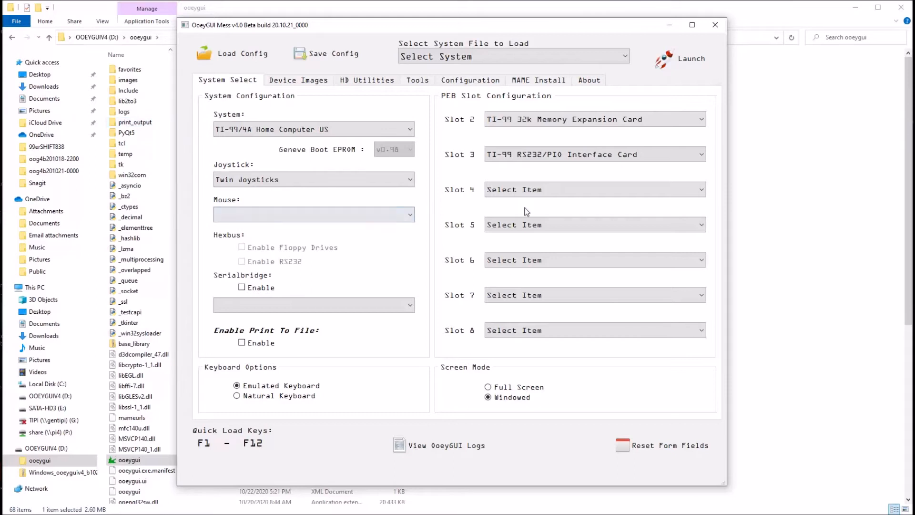
left_click(556, 329)
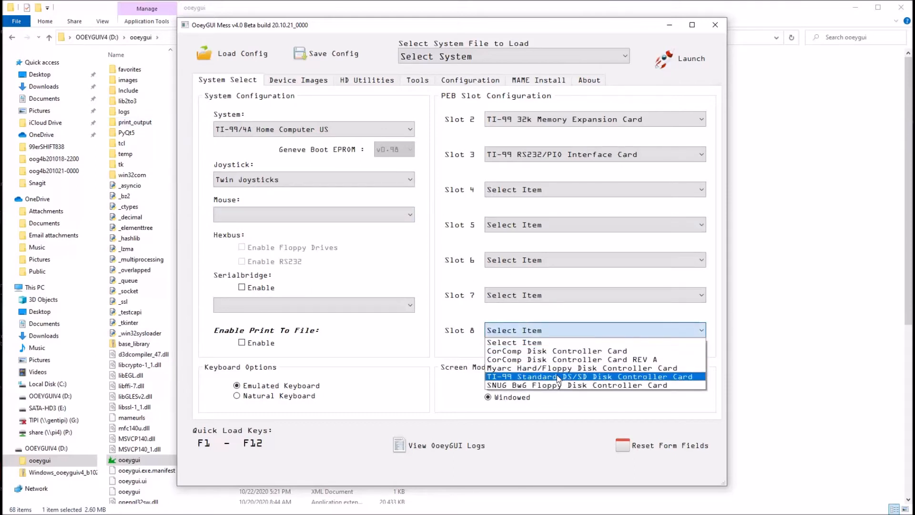
left_click(561, 370)
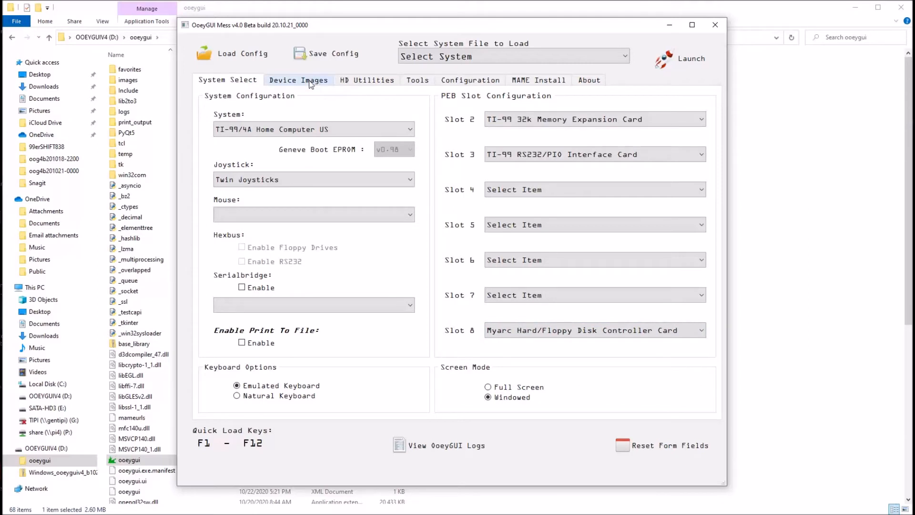
Look over the expansion cards offered for the empty PEB slots 4, 6 and 7 without assigning any.
left_click(537, 187)
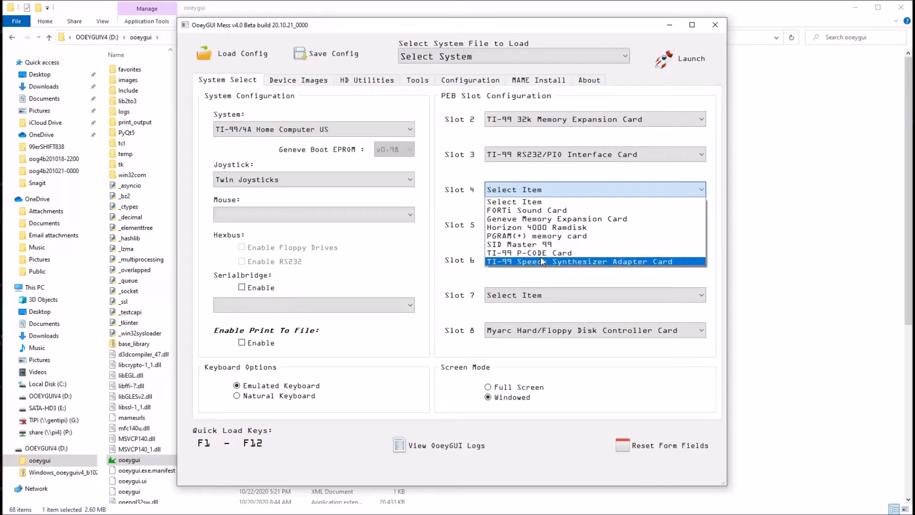
left_click(517, 287)
left_click(503, 261)
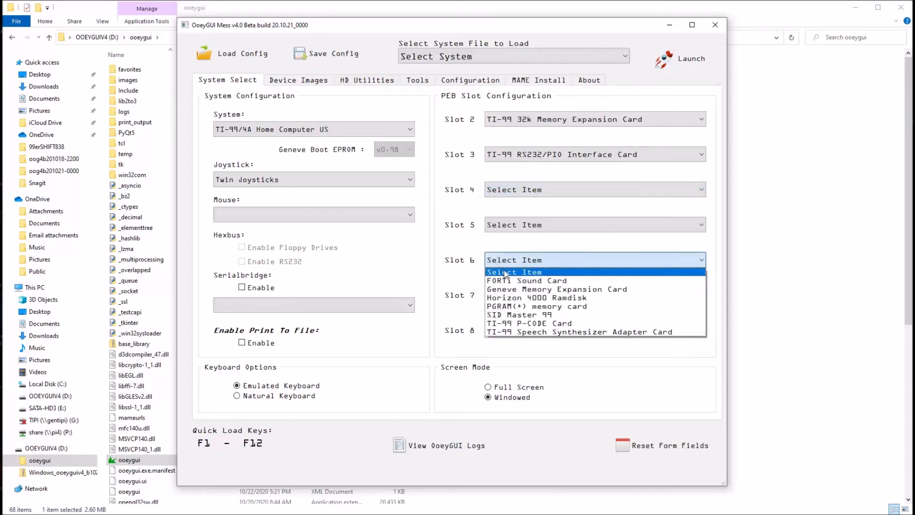
left_click(496, 299)
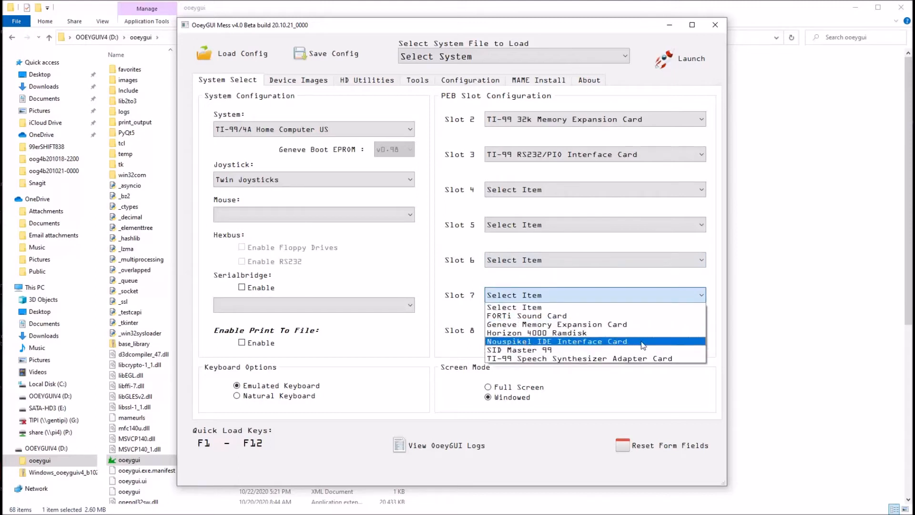
left_click(464, 309)
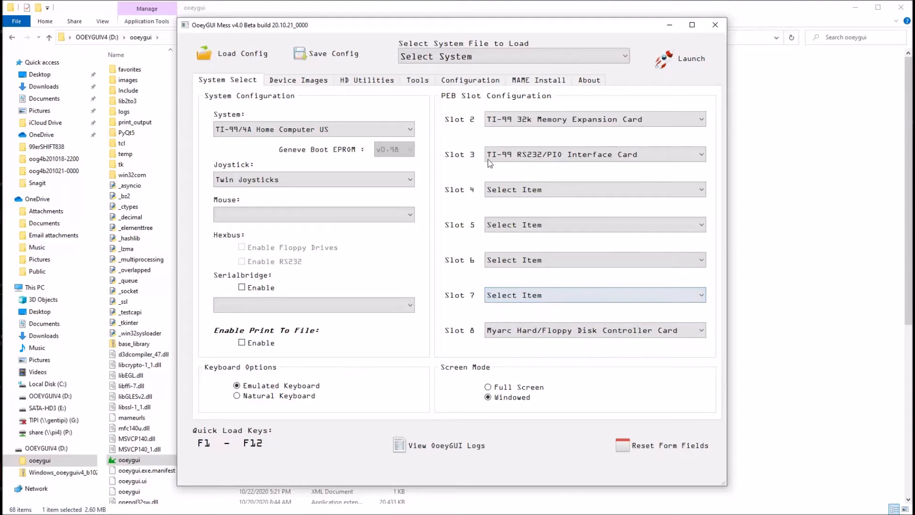
Set the cartridge port to Multi and load the exbas25 cartridge file as Cartridge 1.
left_click(299, 80)
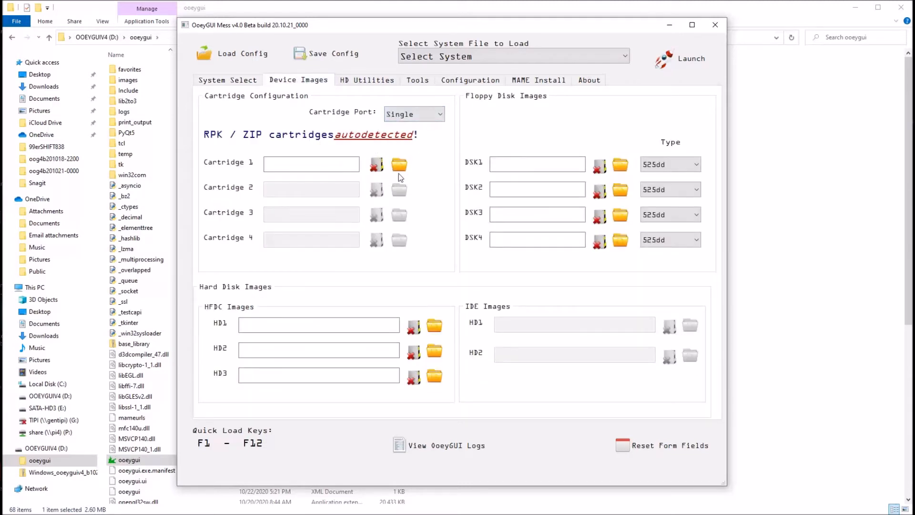
left_click(442, 117)
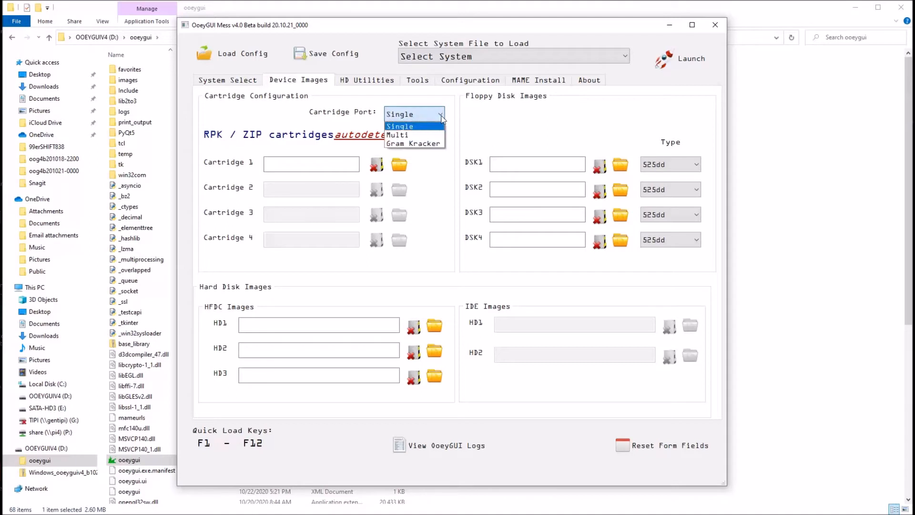
left_click(423, 134)
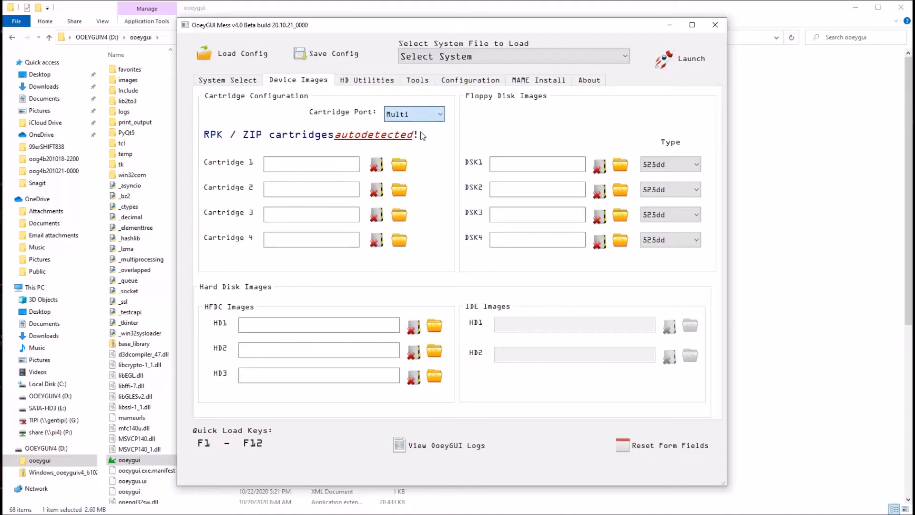
left_click(400, 165)
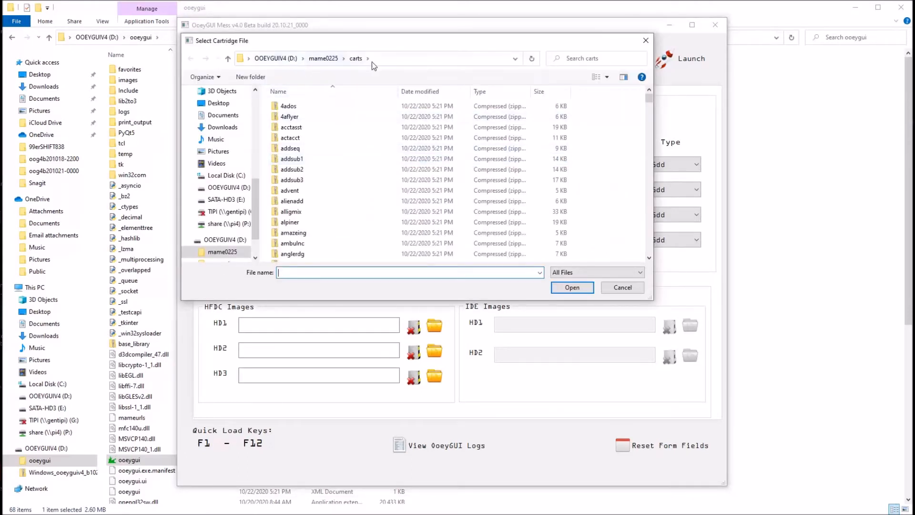
left_click(304, 181)
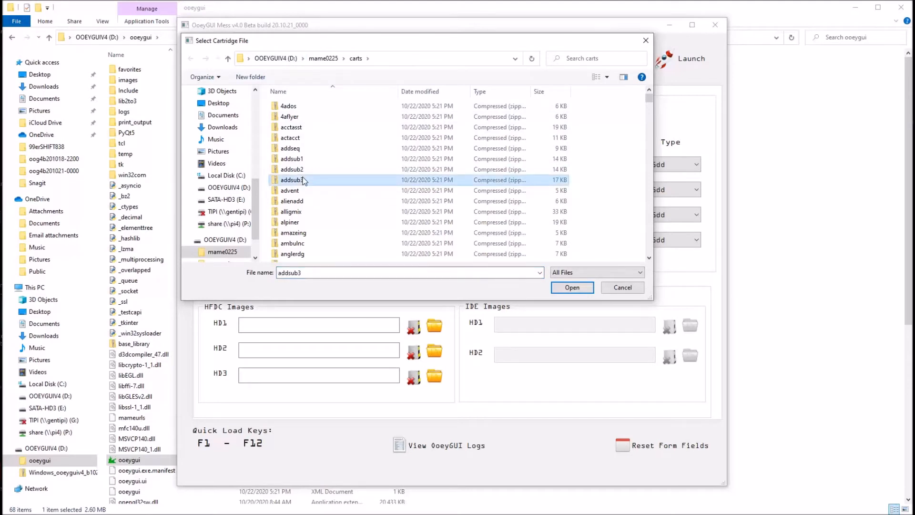
key("e")
key("x")
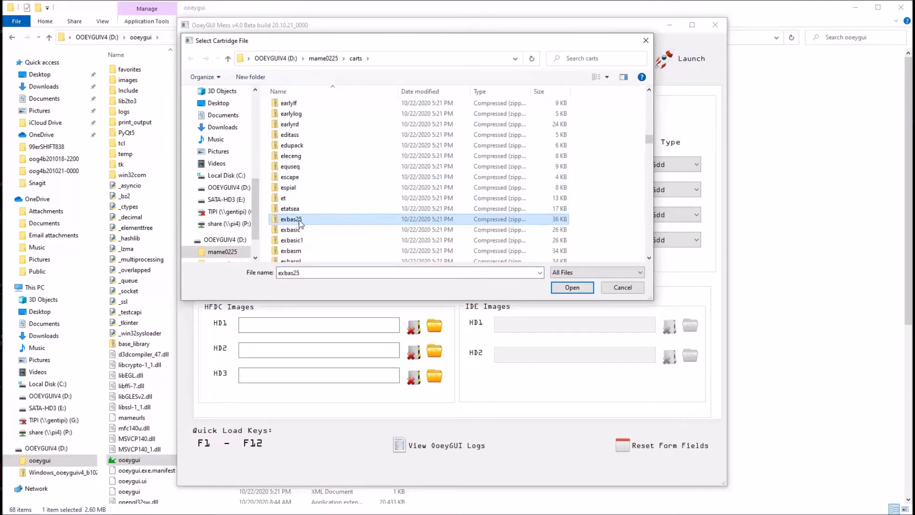
left_click(570, 287)
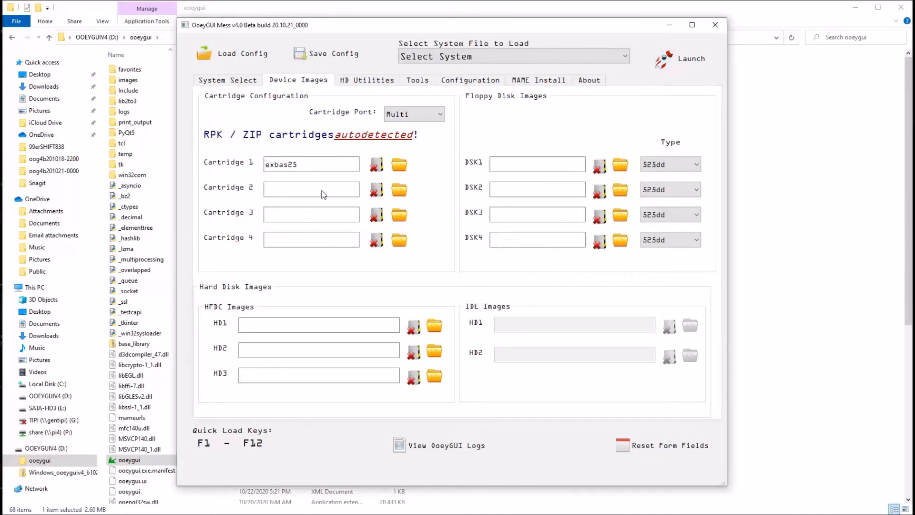
Load the editass cartridge file as Cartridge 2 and the advent file as Cartridge 3.
left_click(399, 189)
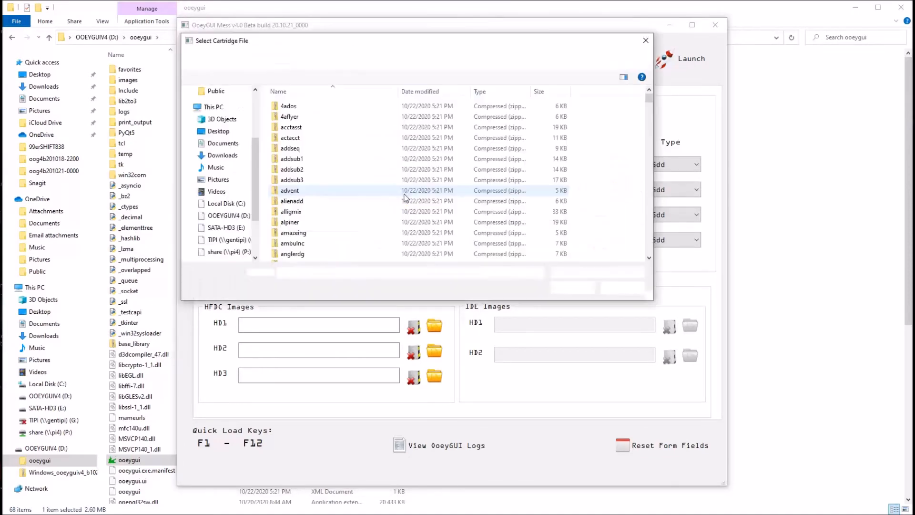
left_click(323, 201)
key("e")
key("d")
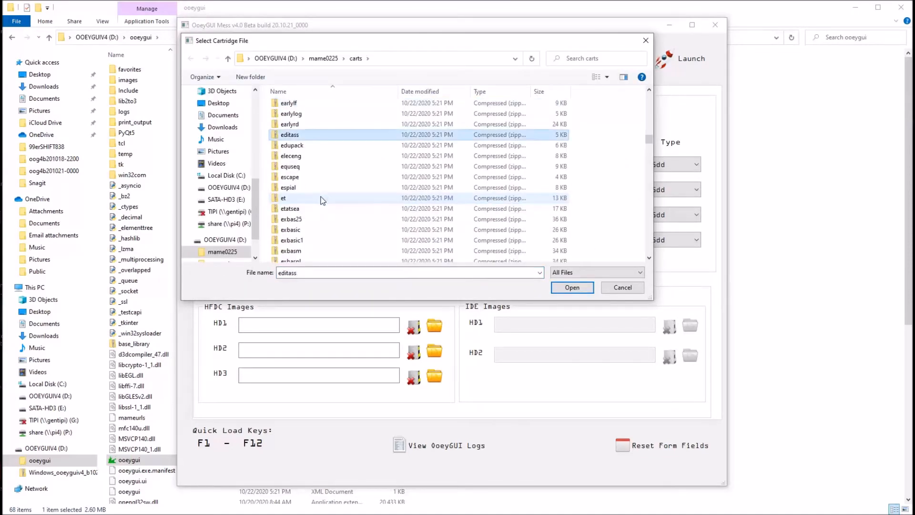
double_click(299, 136)
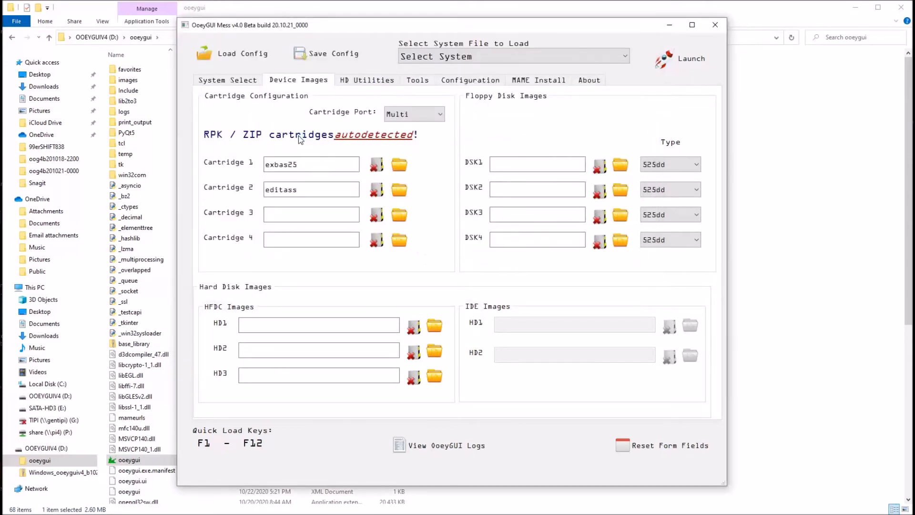
left_click(399, 216)
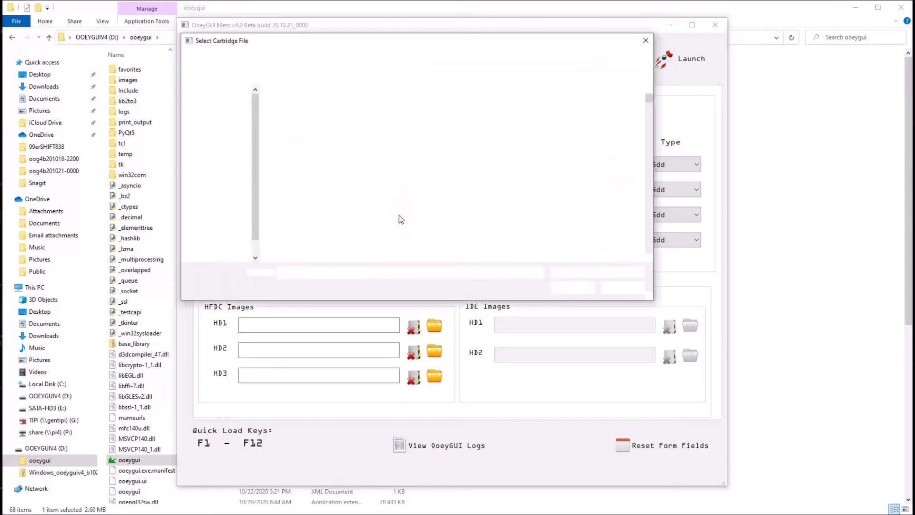
double_click(315, 190)
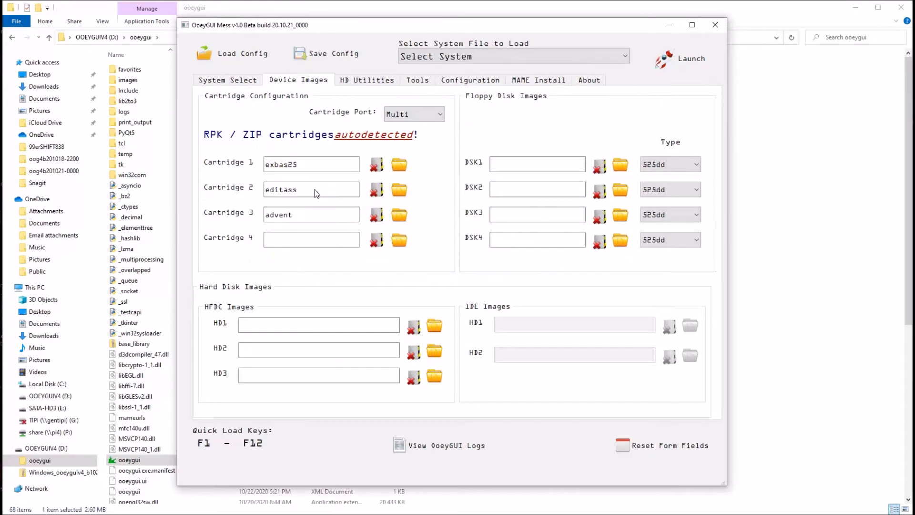
Load the diskman3 cartridge file from the carts folder as Cartridge 4.
left_click(400, 241)
left_click(365, 212)
type("diskfx20")
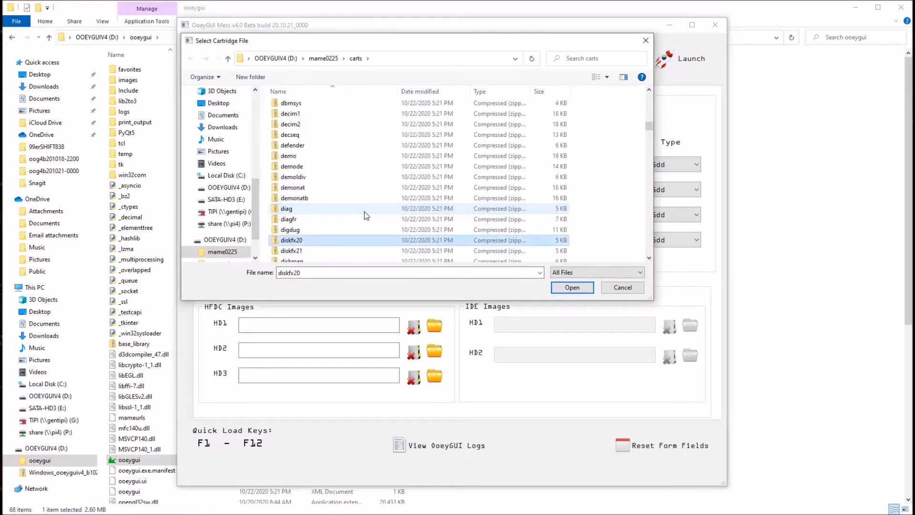
scroll(365, 214, "down", 3)
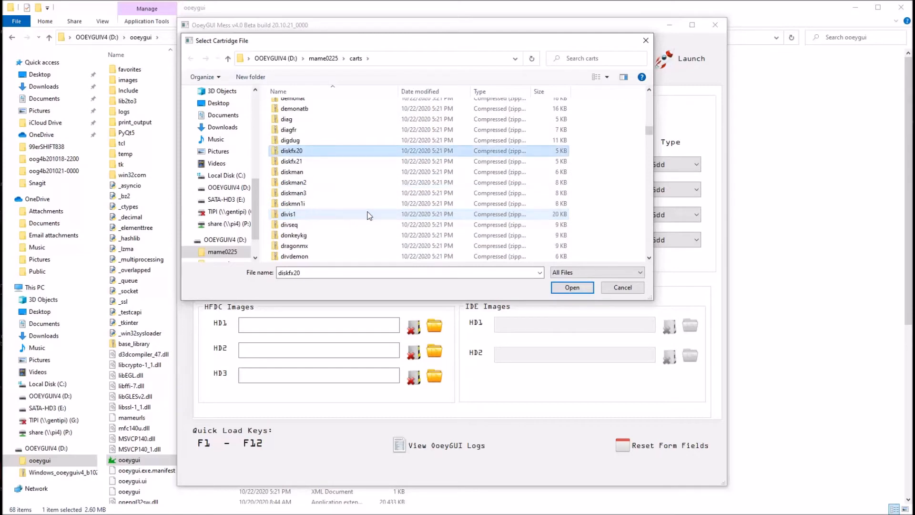
double_click(329, 196)
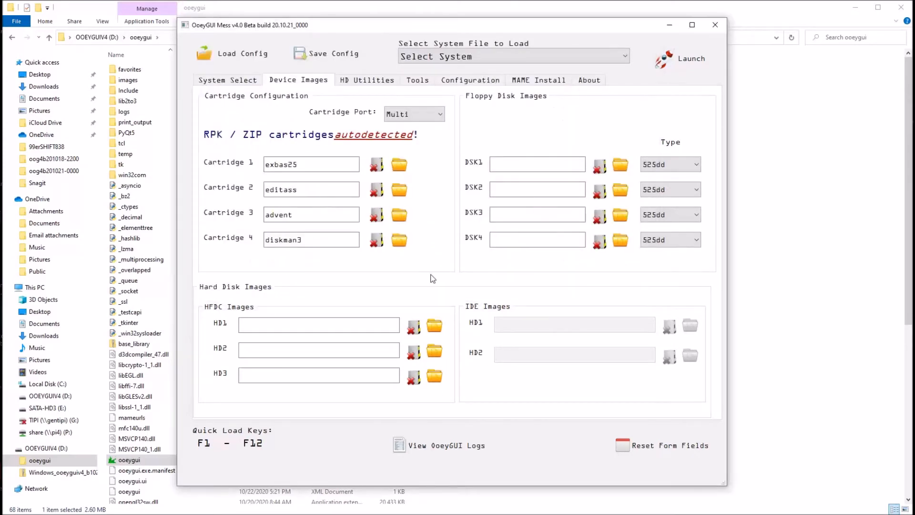
Mount the Editor_Assembler_Part_A.dsk floppy image from the disks folder in DSK1.
left_click(621, 165)
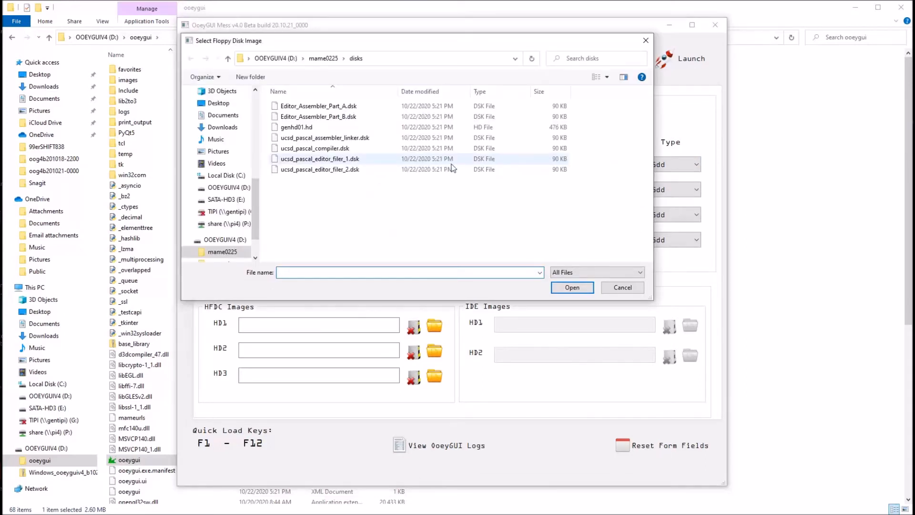
left_click(332, 108)
left_click(561, 291)
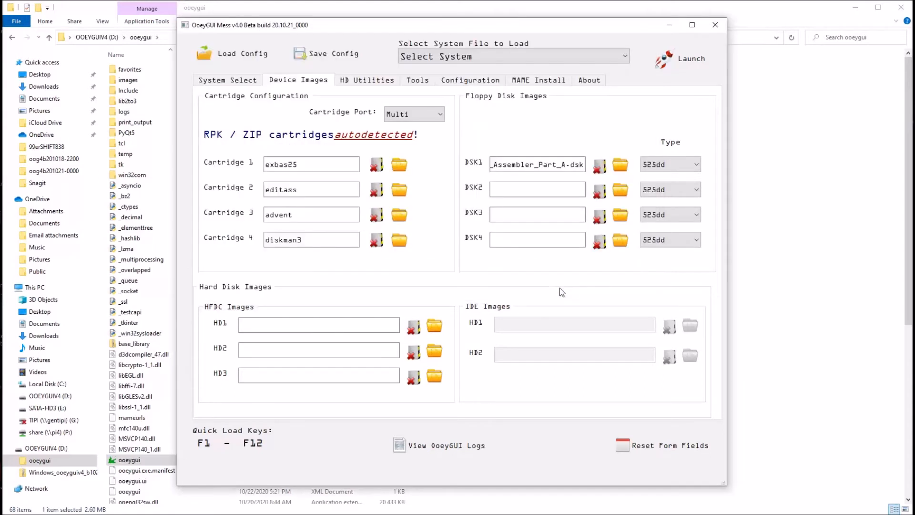
Examine the drive type choices for DSK1 and the image files available for HFDC HD1.
left_click(697, 164)
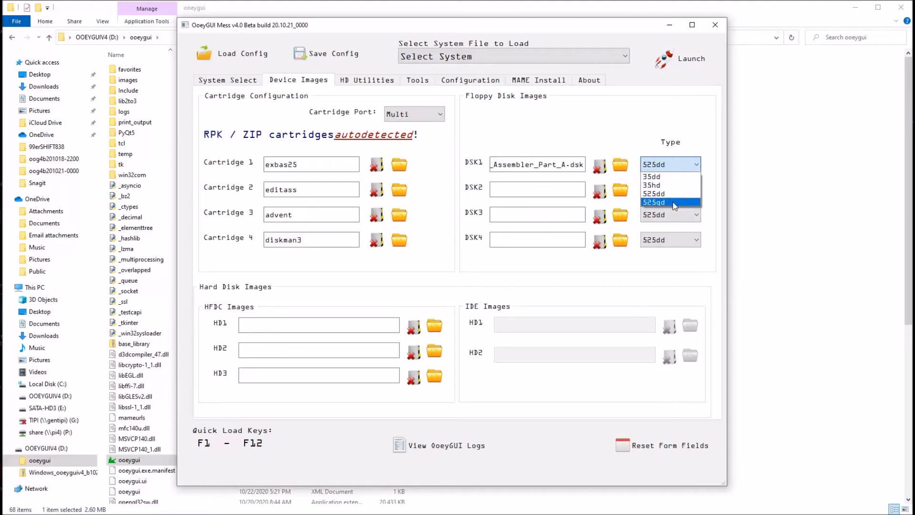
left_click(413, 264)
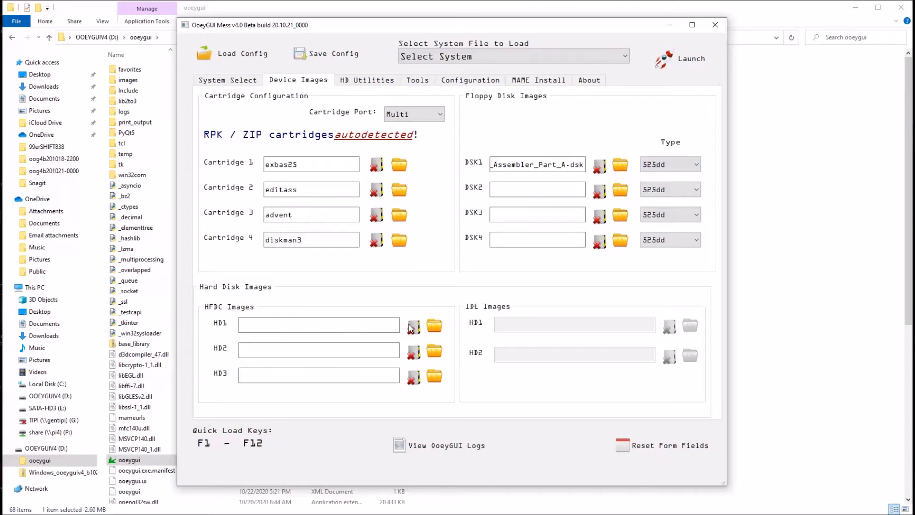
left_click(432, 327)
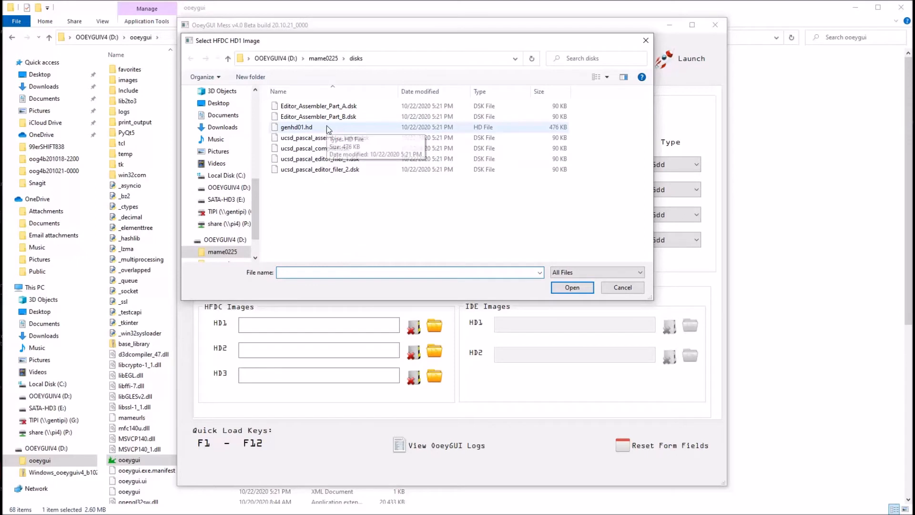
left_click(623, 287)
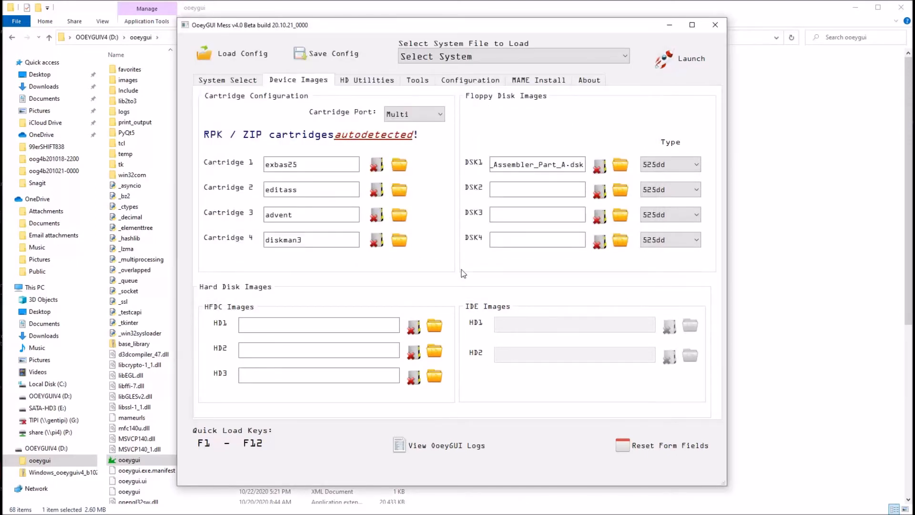
Save the system configuration under the filename fav1 and launch the emulated TI-99/4A.
left_click(242, 81)
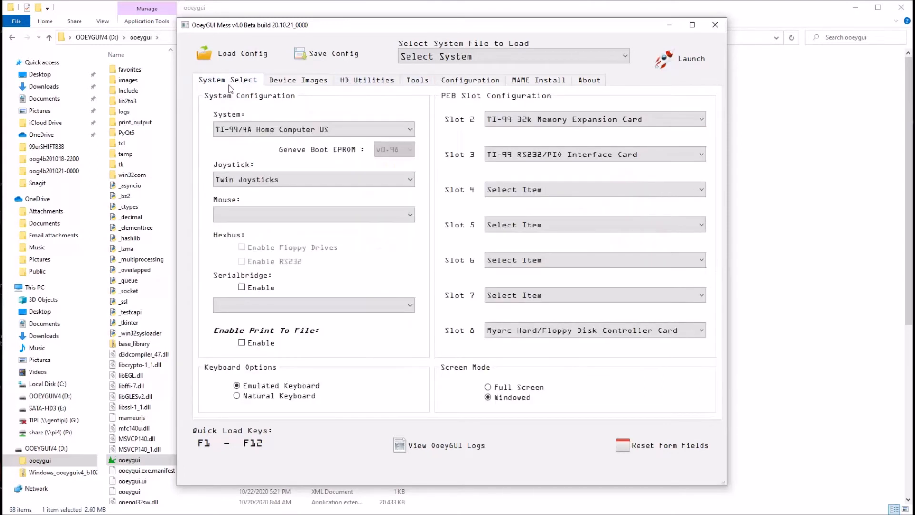
left_click(333, 59)
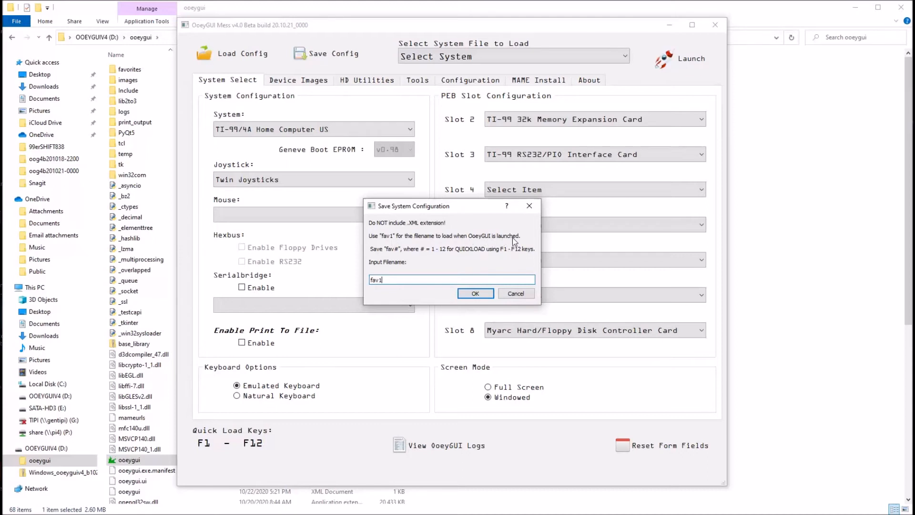
left_click(484, 294)
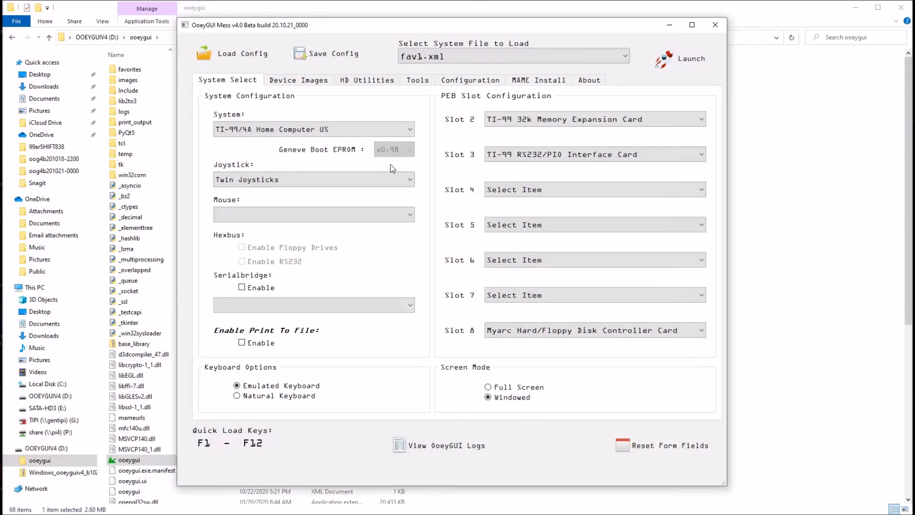
left_click(679, 59)
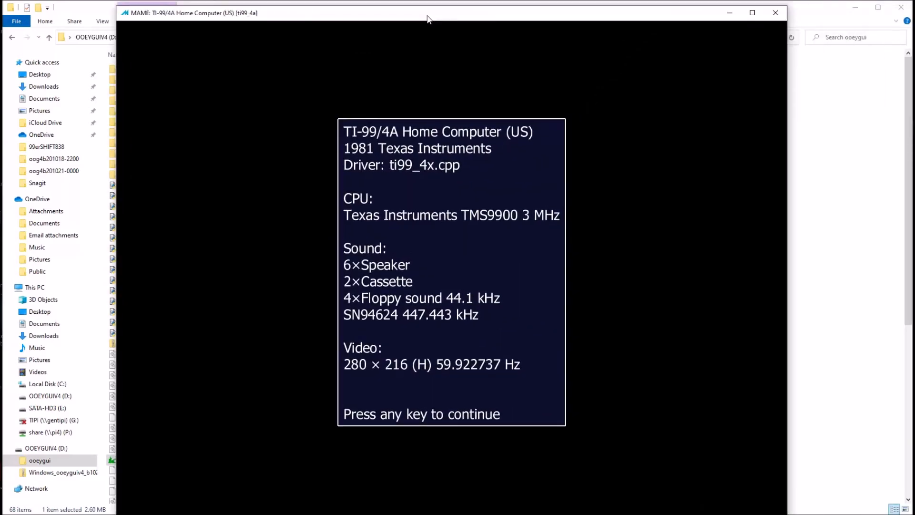
Continue past the machine information screen, move the emulator window aside and switch to the OoeyGUI window.
key("Return")
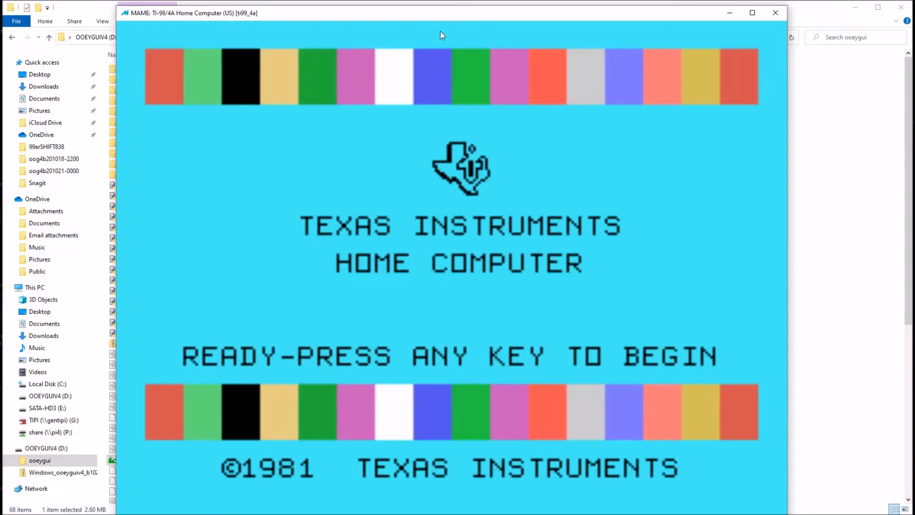
left_click_drag(443, 13, 565, 22)
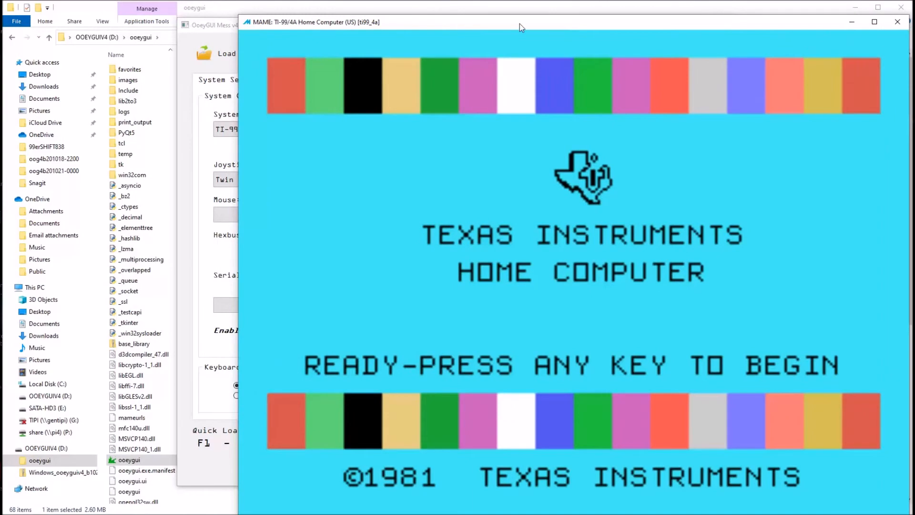
left_click(231, 31)
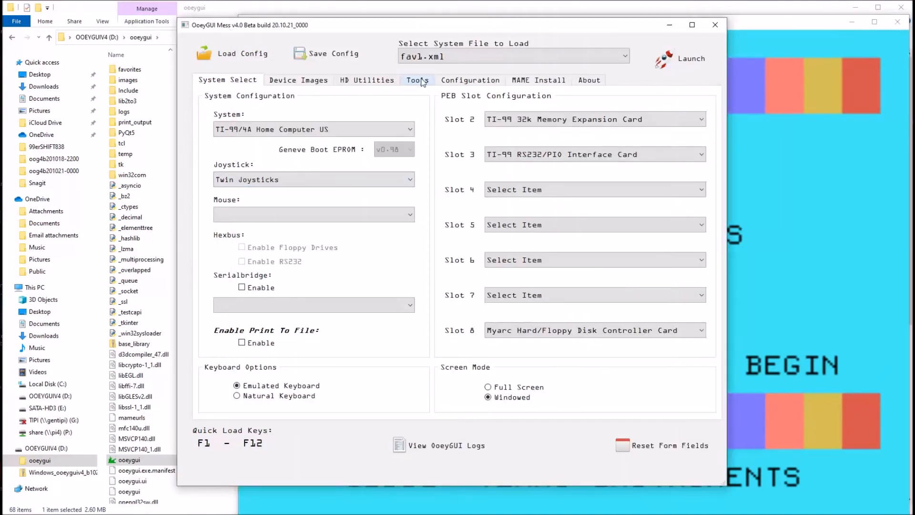
Check the MAME UI Mode Key Remap setting in the OoeyGUI configuration and return to the emulator window.
left_click(444, 81)
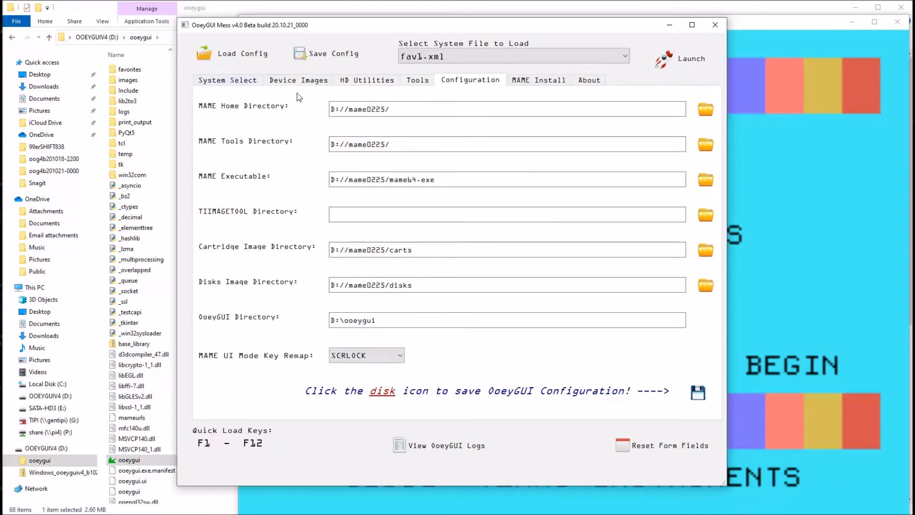
left_click(731, 29)
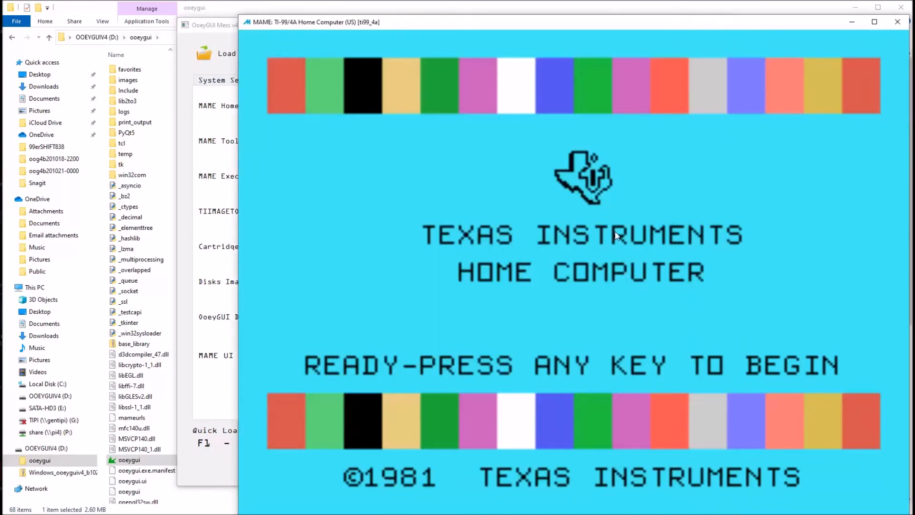
left_click_drag(650, 25, 593, 19)
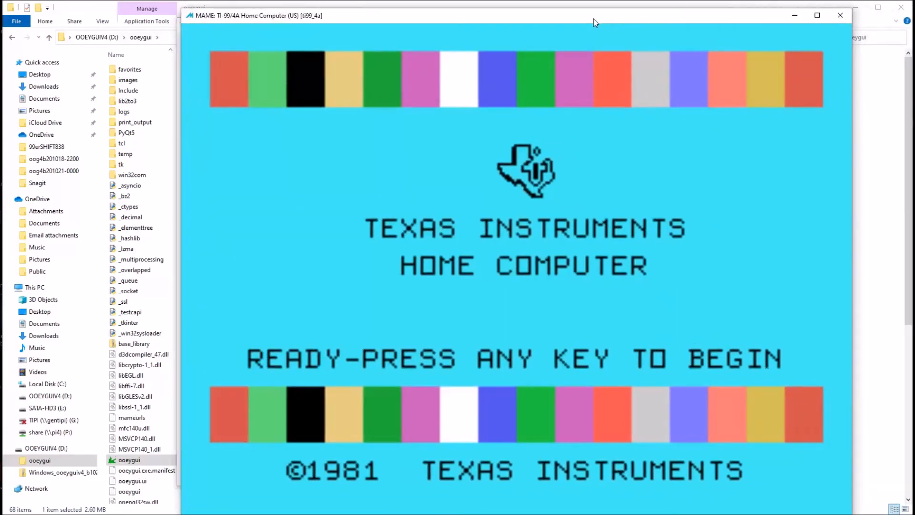
Switch the keyboard to partial emulation with the MAME UI enabled and examine the machine's DIP switch settings.
key("Scroll_Lock")
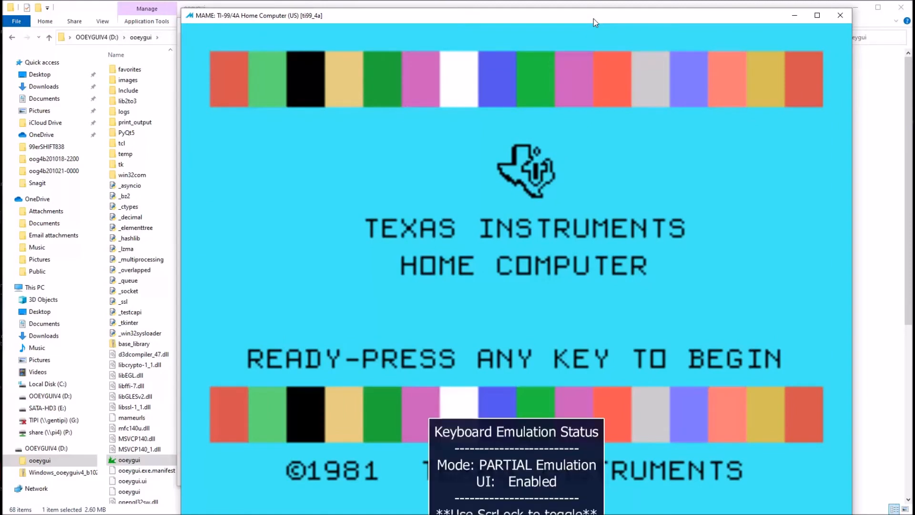
key("Tab")
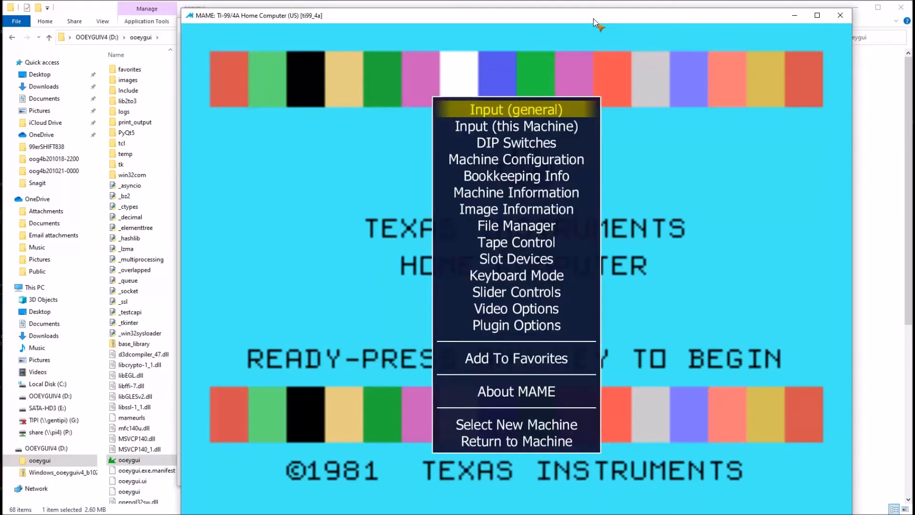
key("Down")
key("Down")
key("Down")
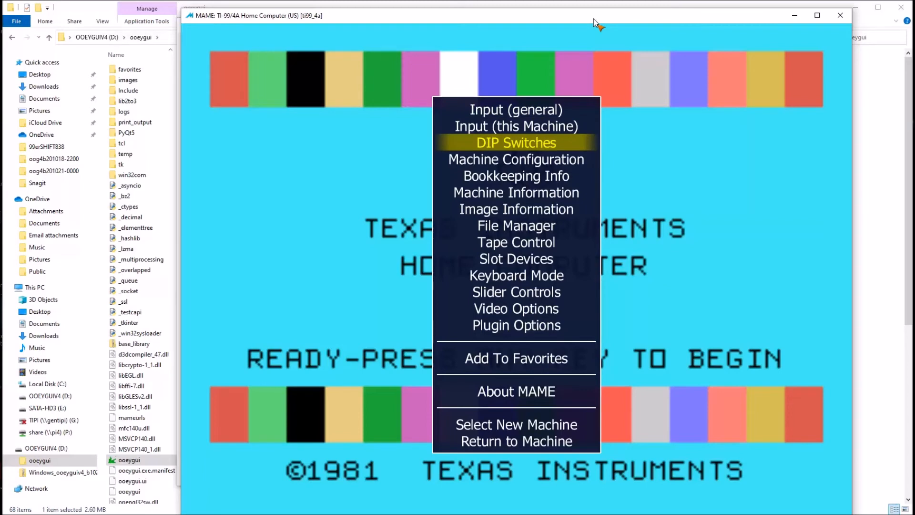
key("Return")
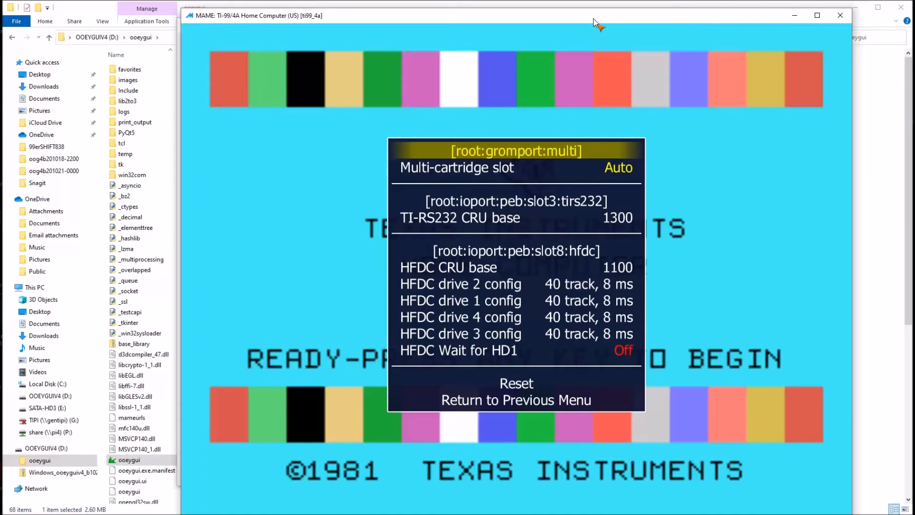
key("Escape")
Examine the File Manager's assignments for the cartridges, serial and parallel ports and floppy drives.
key("Down")
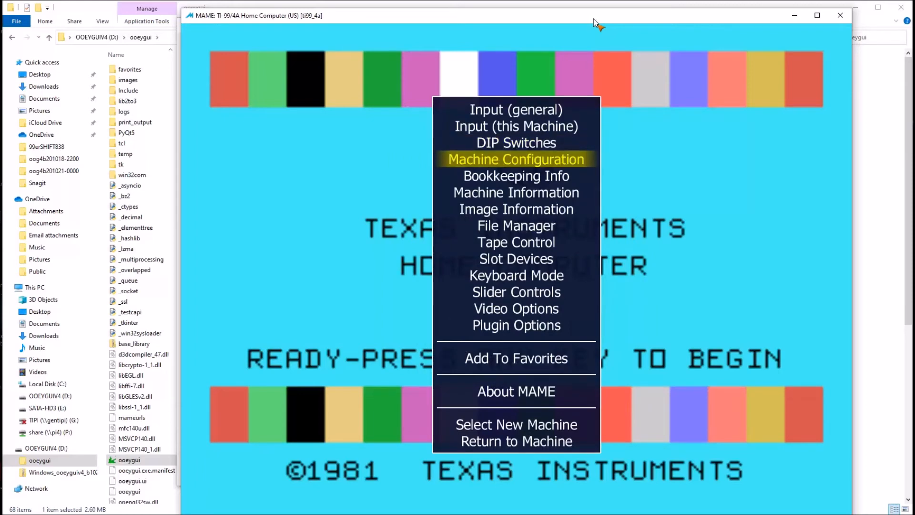
key("Down")
key("Down")
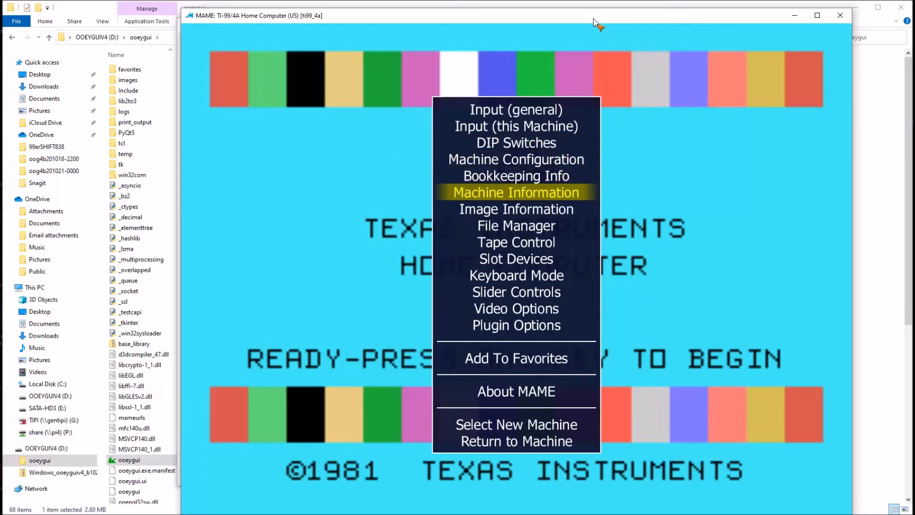
key("Down")
key("Down")
key("Return")
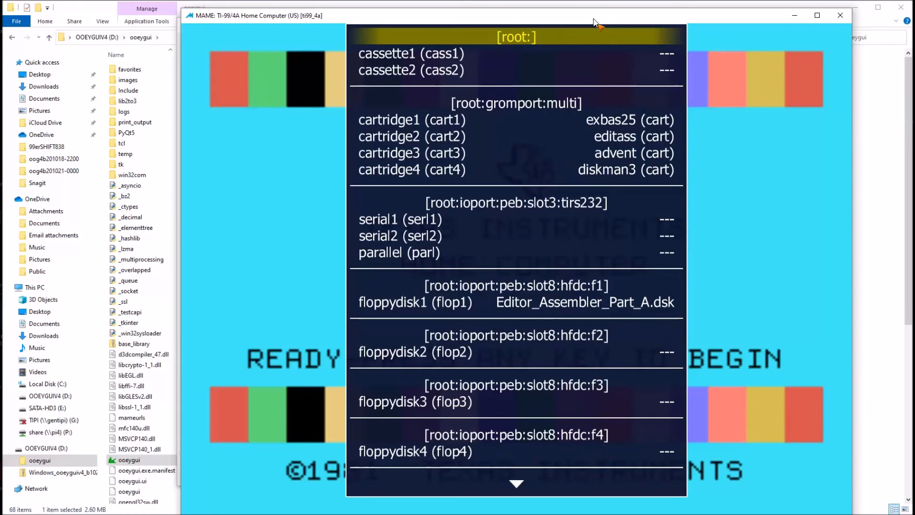
key("Down")
key("Down")
key("Down")
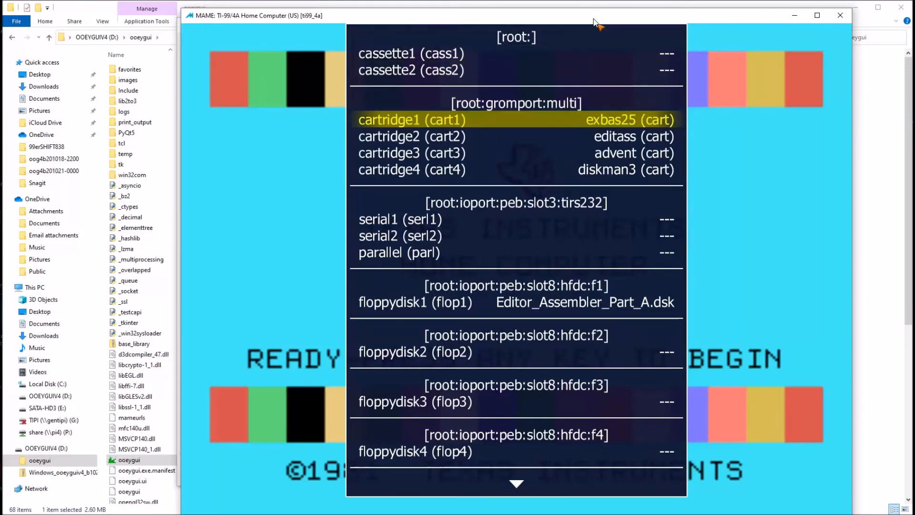
key("Down")
key("Down")
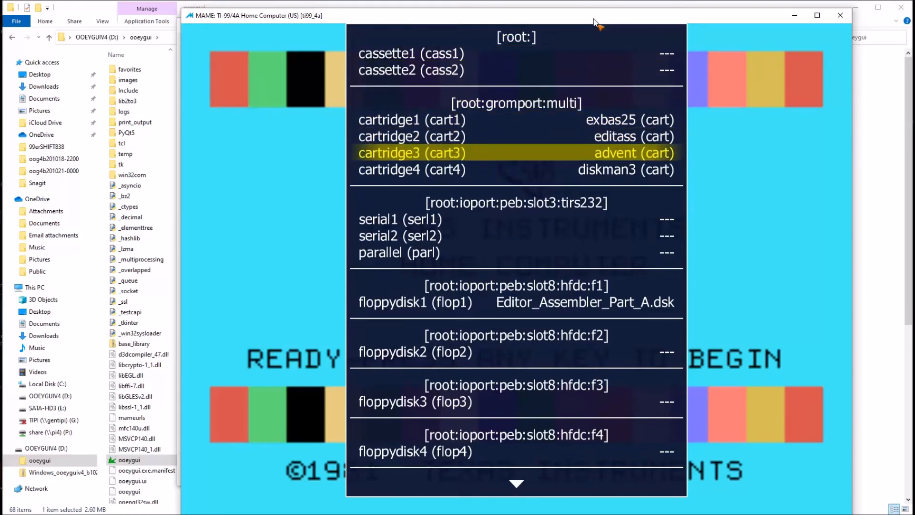
key("Down")
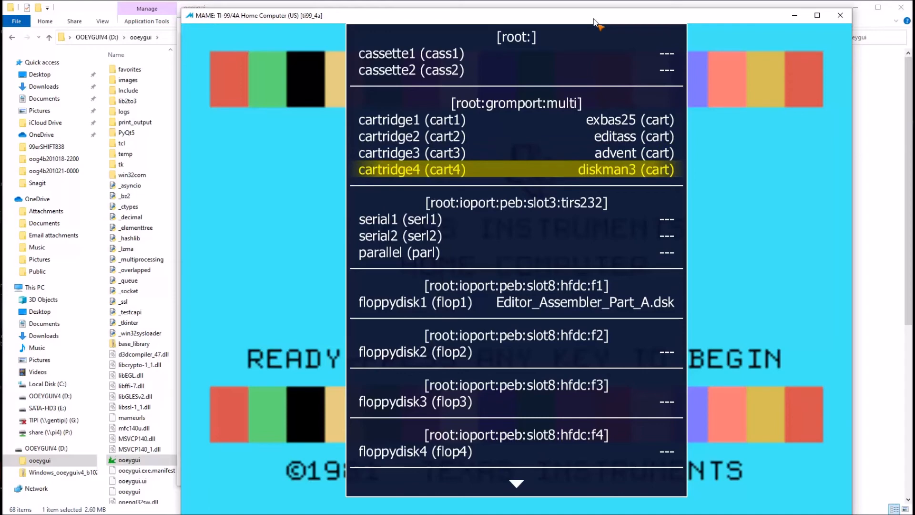
key("Down")
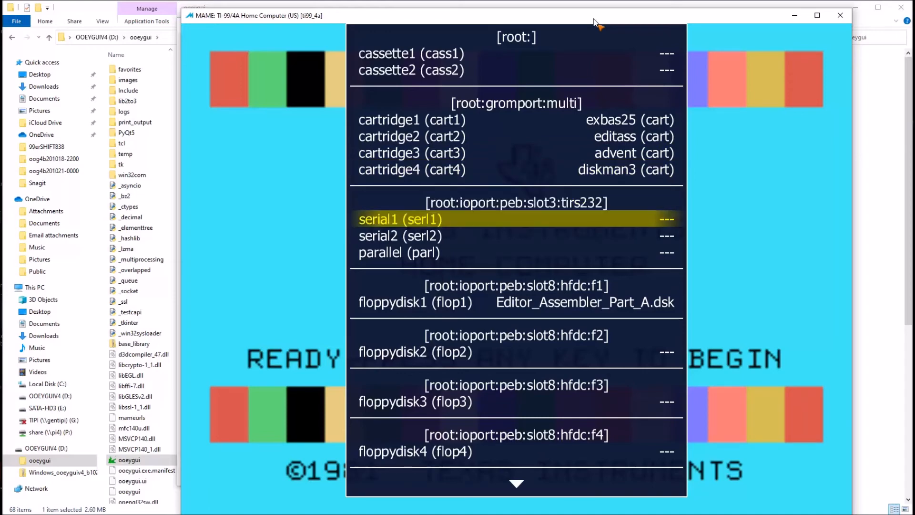
key("Down")
key("Down")
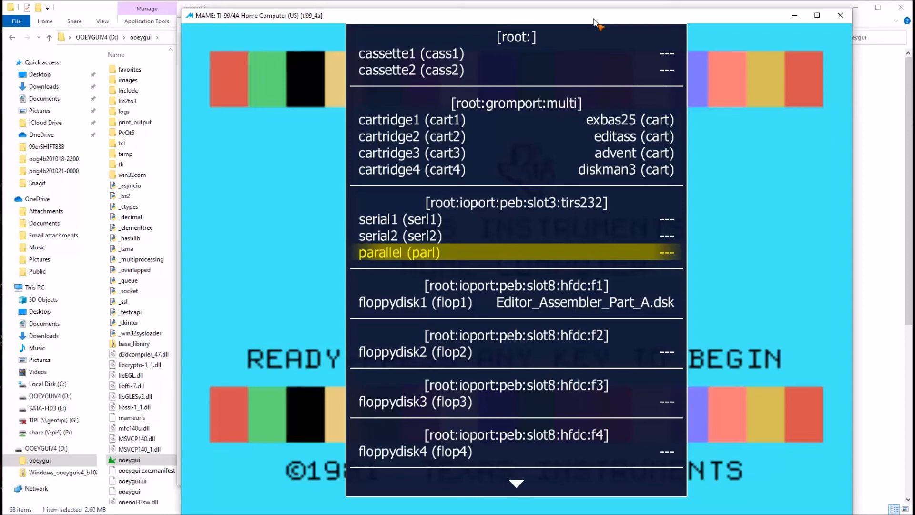
key("Down")
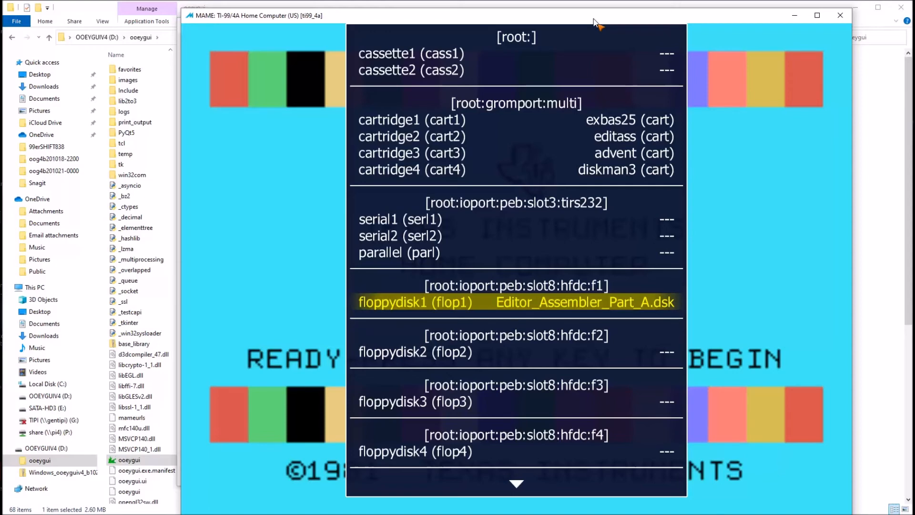
key("Escape")
Review the slot devices from gromport through the PEB slots and HFDC drives to joyport, and return to the machine.
key("Down")
key("Down")
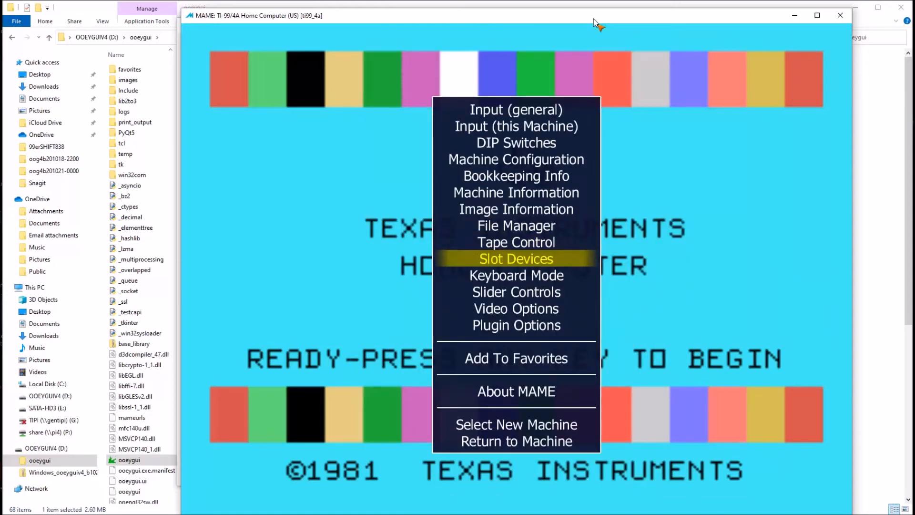
key("Return")
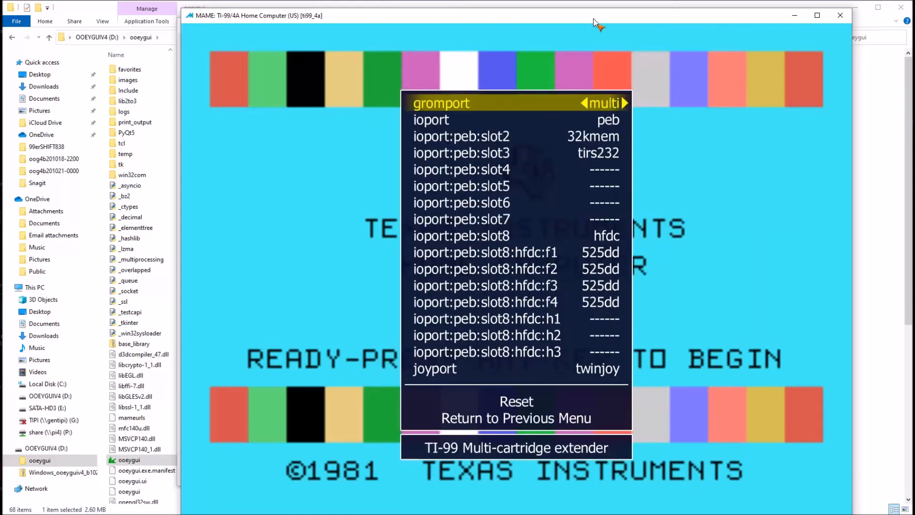
key("Down")
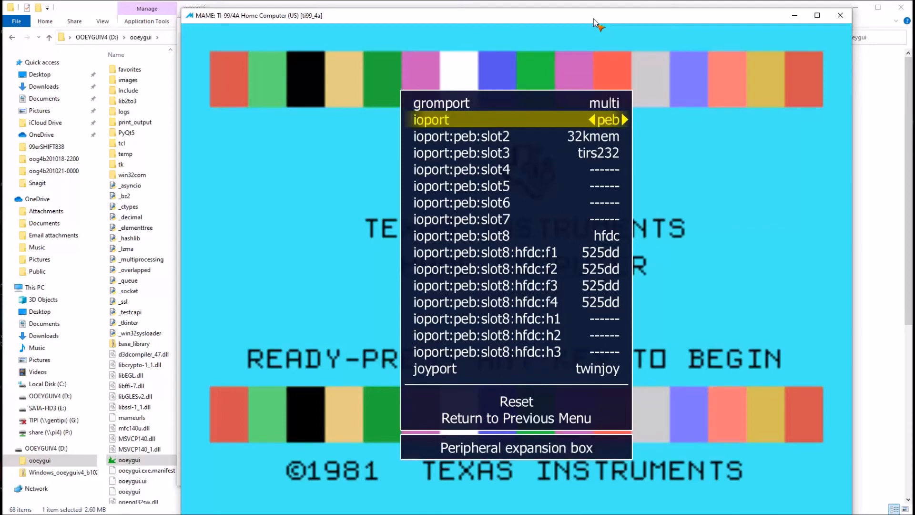
key("Down")
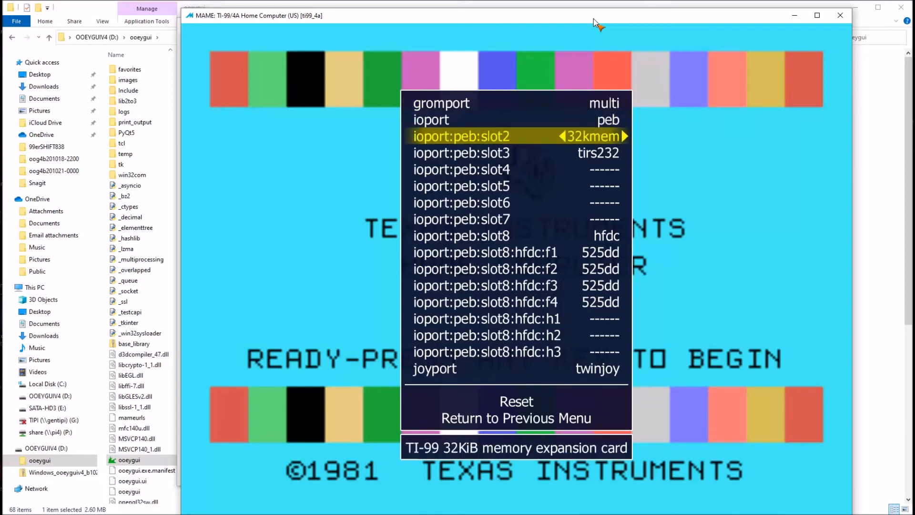
key("Down")
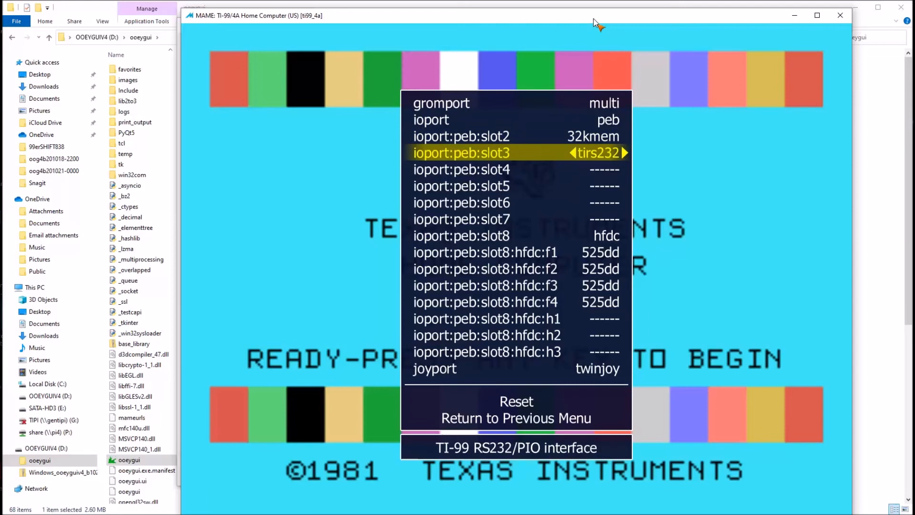
key("Down")
key("Down")
key("Down")
key("Down")
key("Down")
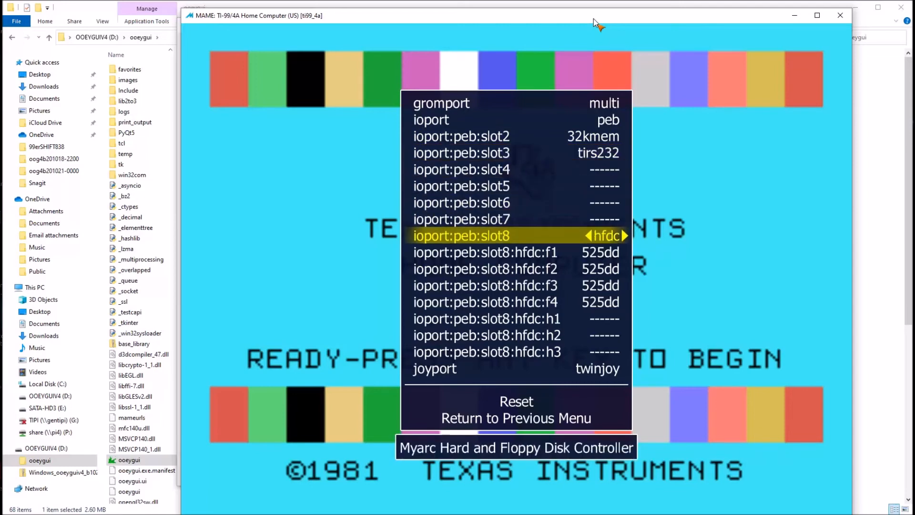
key("Down")
key("Down")
key("Down")
key("Down")
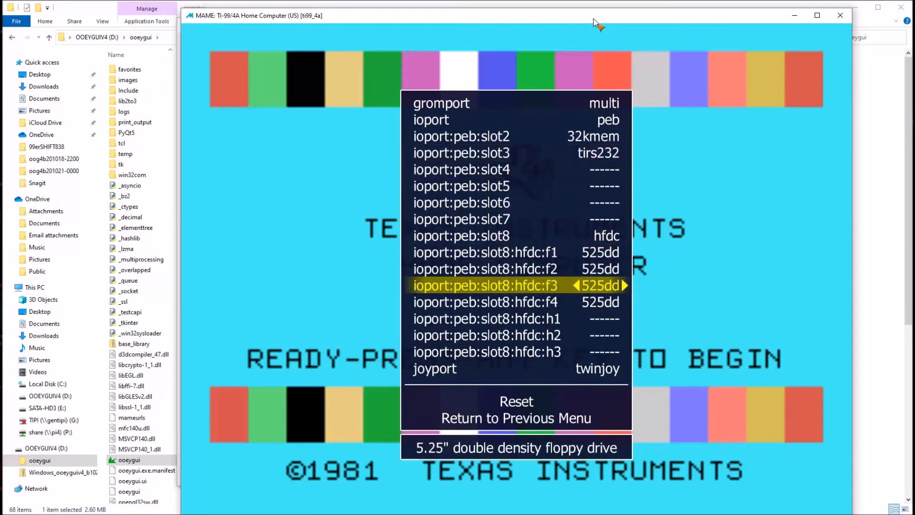
key("Down")
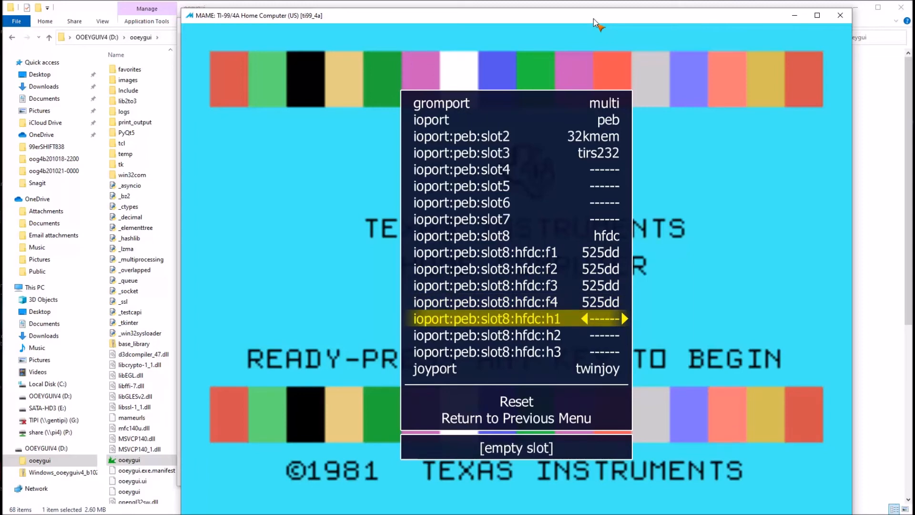
key("Down")
key("Down")
key("Down")
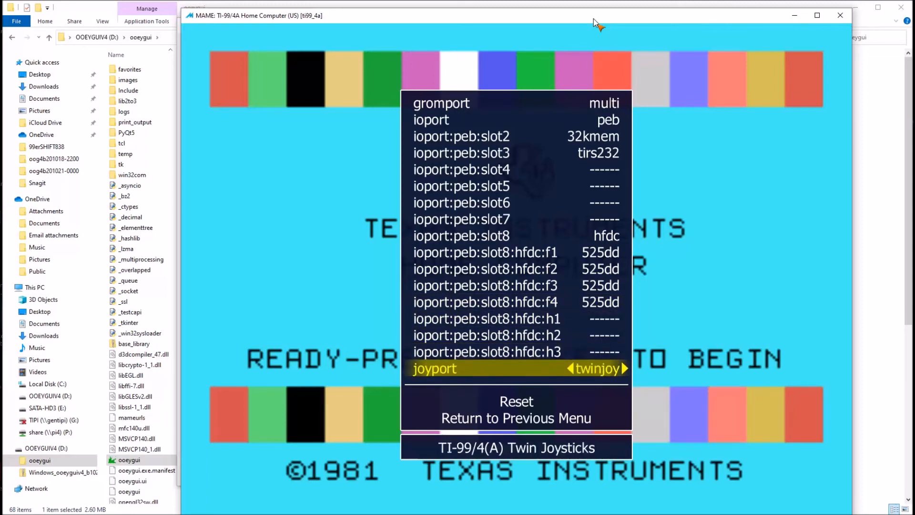
key("Escape")
key("Escape")
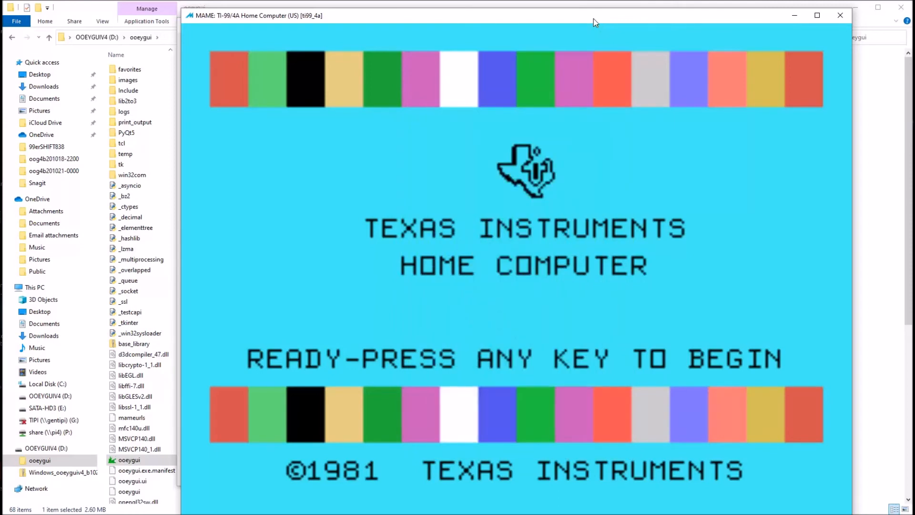
Leave the TI-99/4A title screen and cycle through the module library to the Disk Manager cartridge.
key("space")
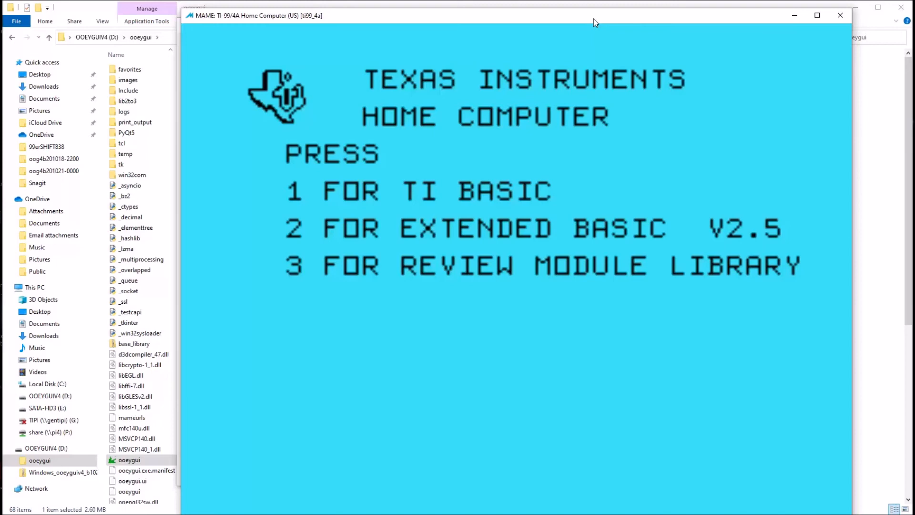
key("2")
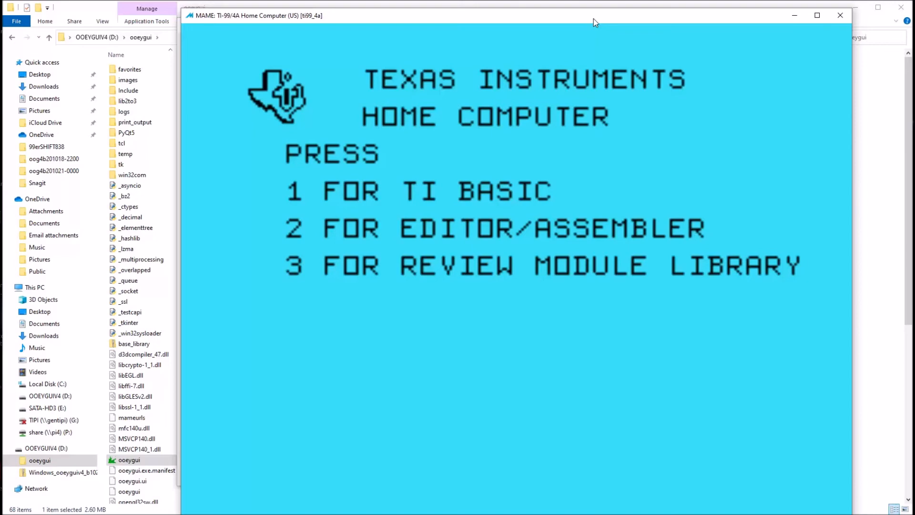
key("2")
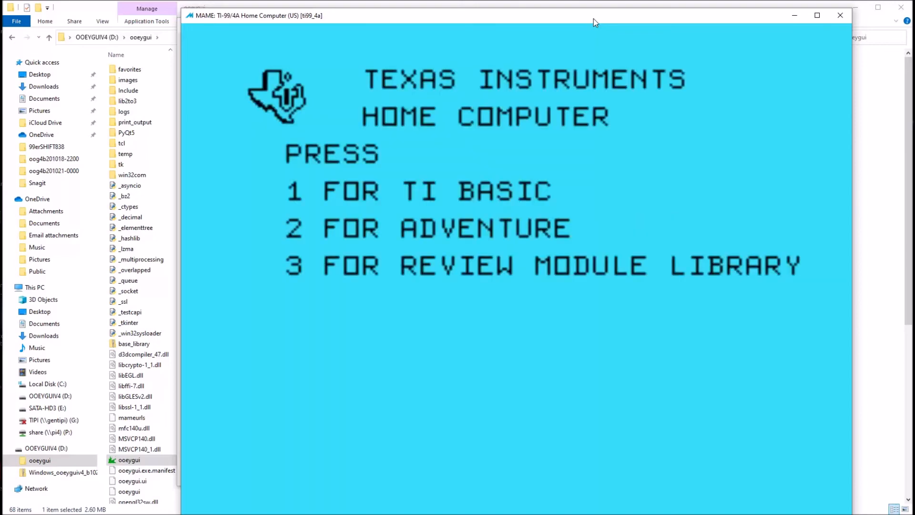
key("2")
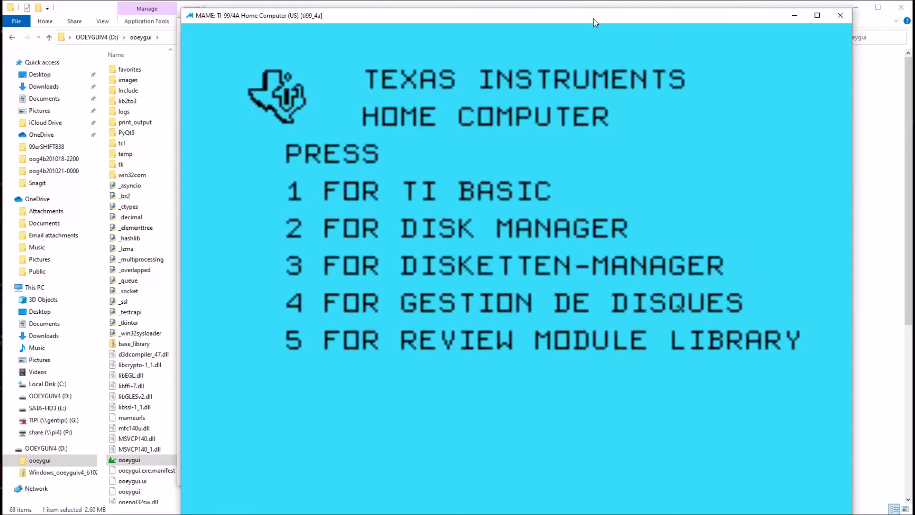
Start Disk Manager and open its Disk Commands menu.
key("2")
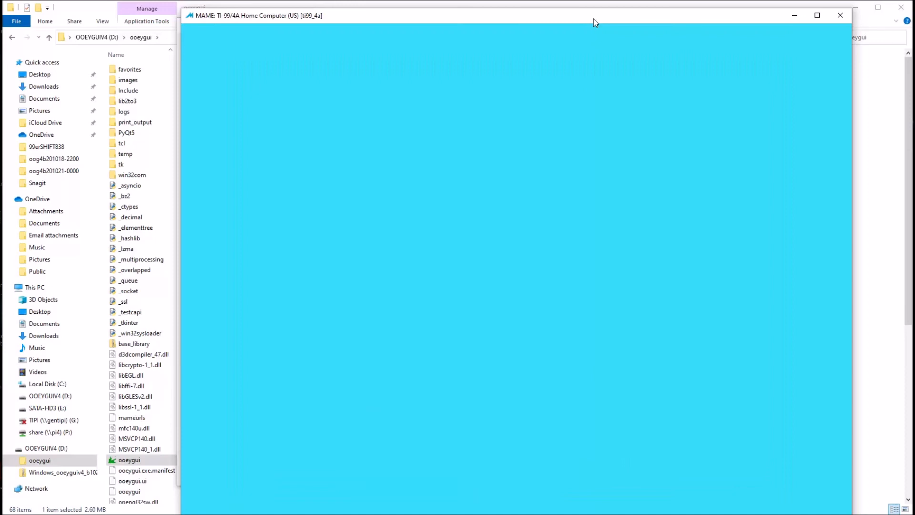
type("1")
key("Return")
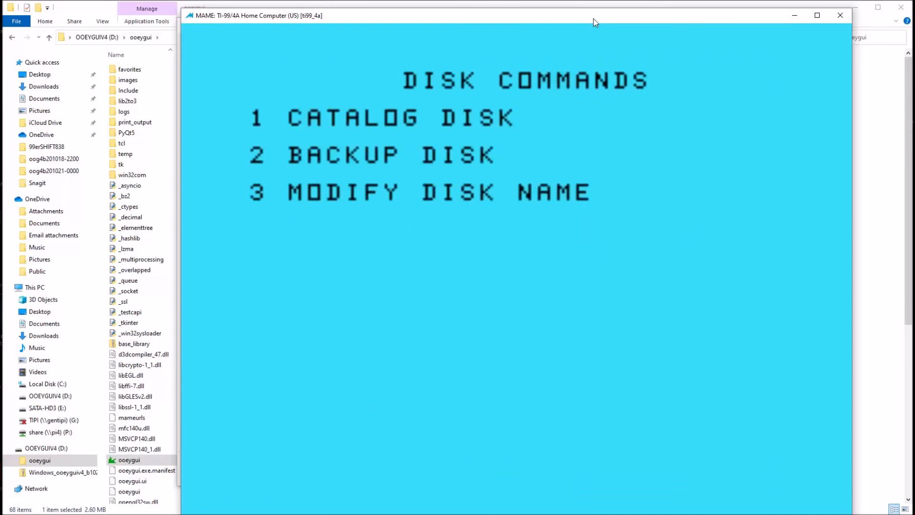
Catalog the disk in drive 1 with the listing sent to the screen.
key("Return")
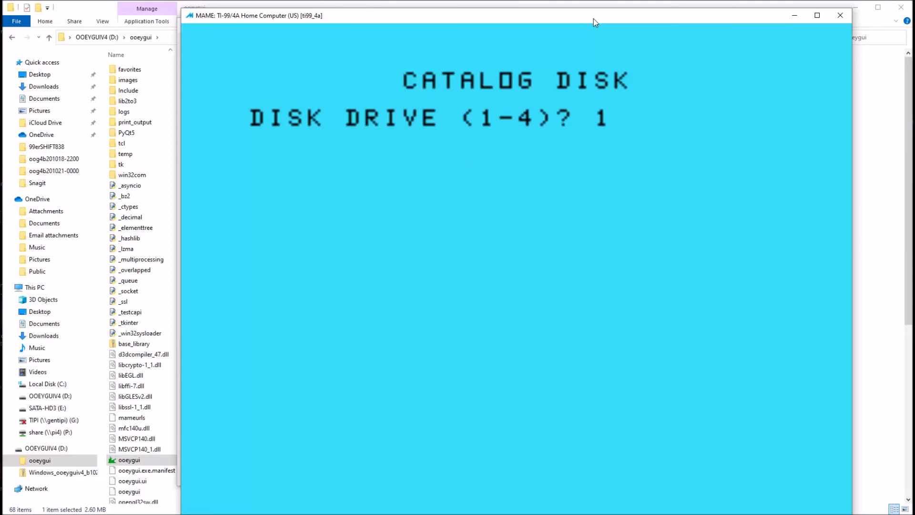
key("Return")
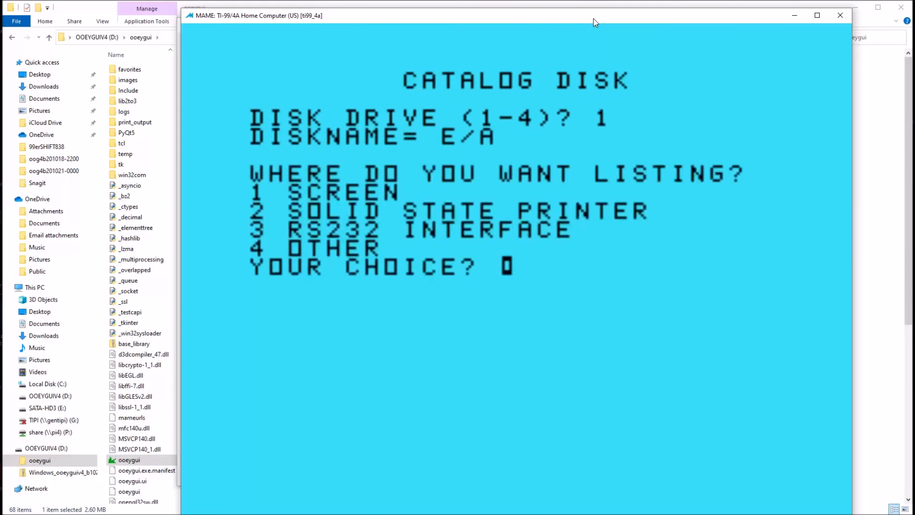
key("Return")
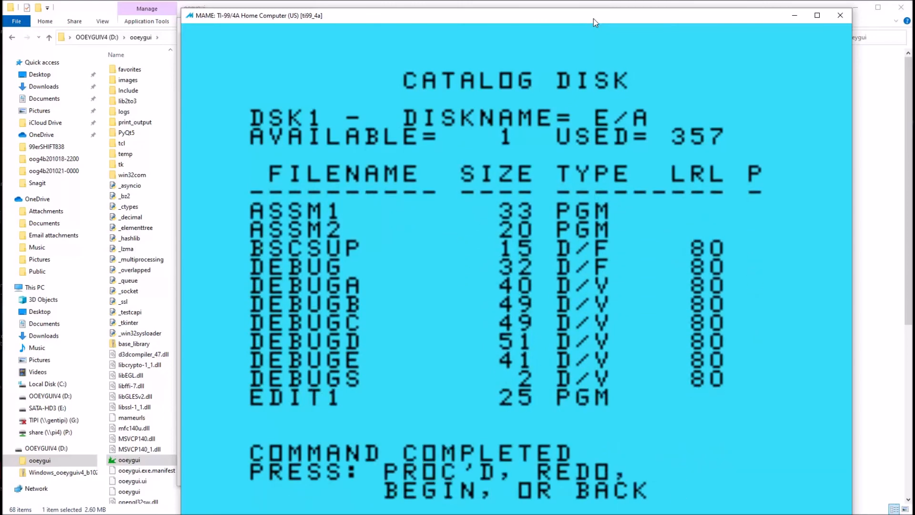
Leave Disk Manager for the title screen and start Extended BASIC V2.5.
key("Return")
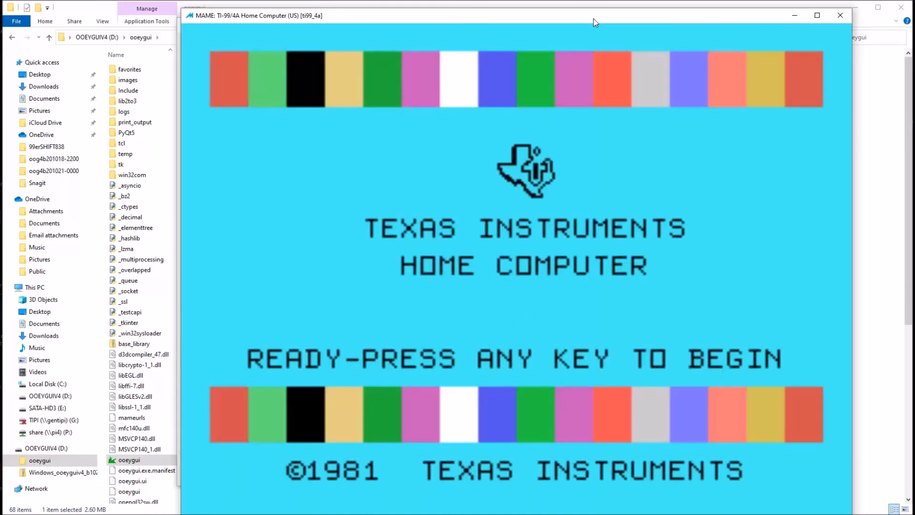
key("space")
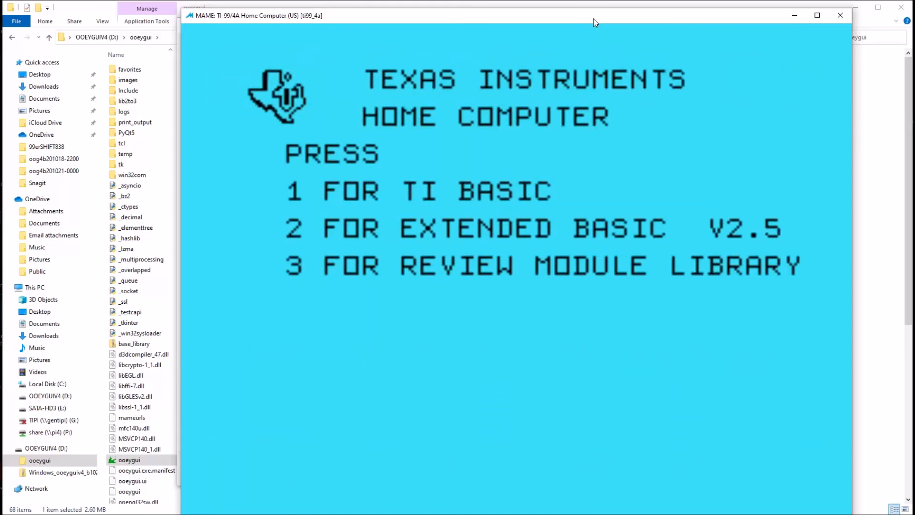
key("2")
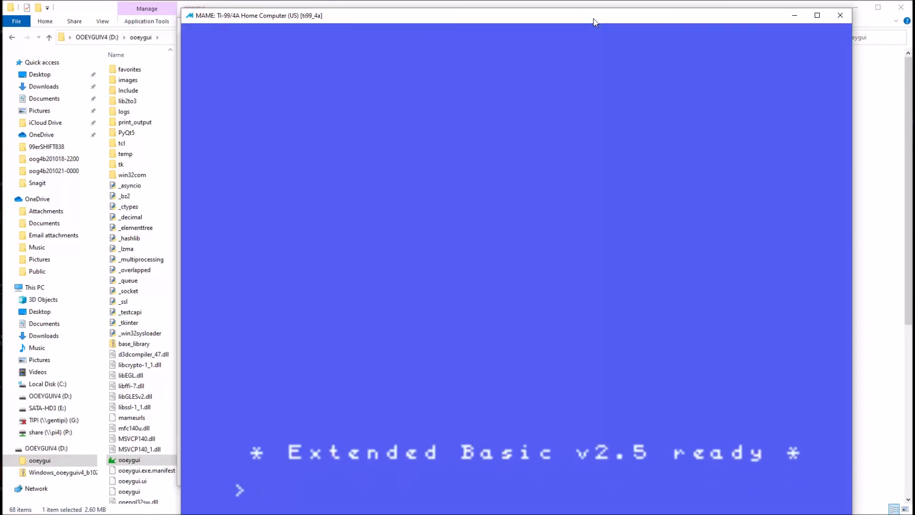
List the floppy disk's contents from Extended BASIC with CALL CAT("DSK1.").
type("cal")
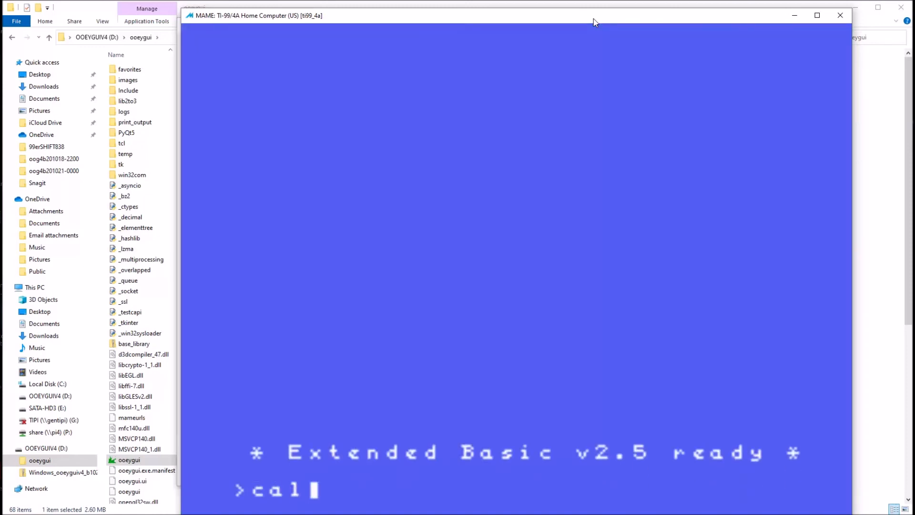
key("Left")
key("Left")
key("Left")
type("CALL CAT")
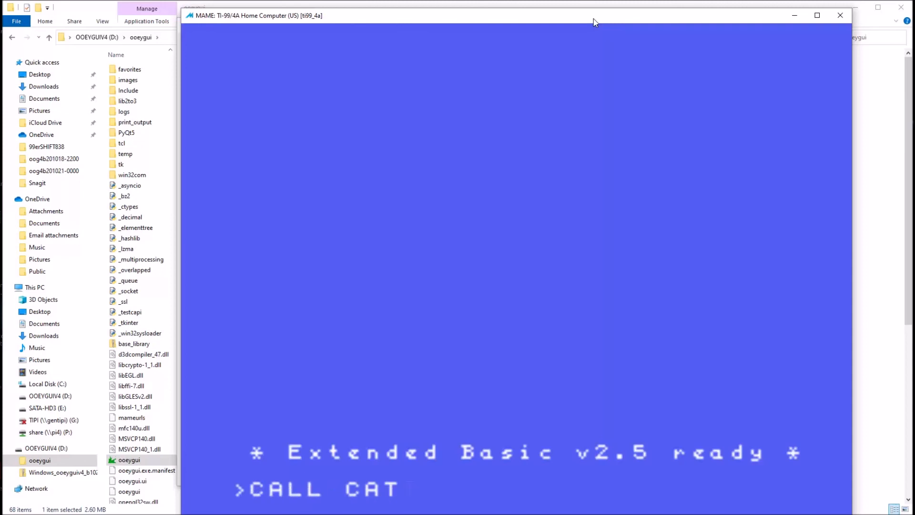
type("(\"")
key("Scroll_Lock")
type("DSK1.")
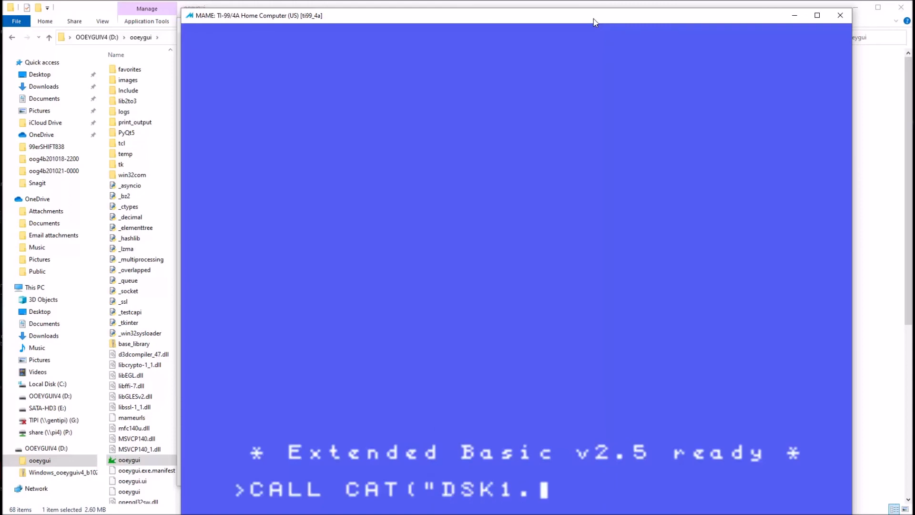
type("\")")
key("Return")
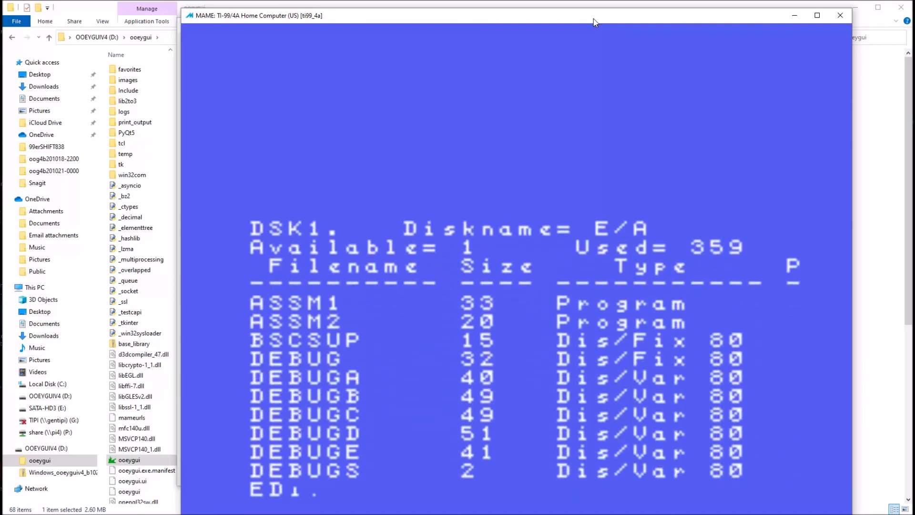
Query the free memory with SIZE, and quit Extended BASIC and the MAME machine to return to OoeyGUI.
type("SIZE")
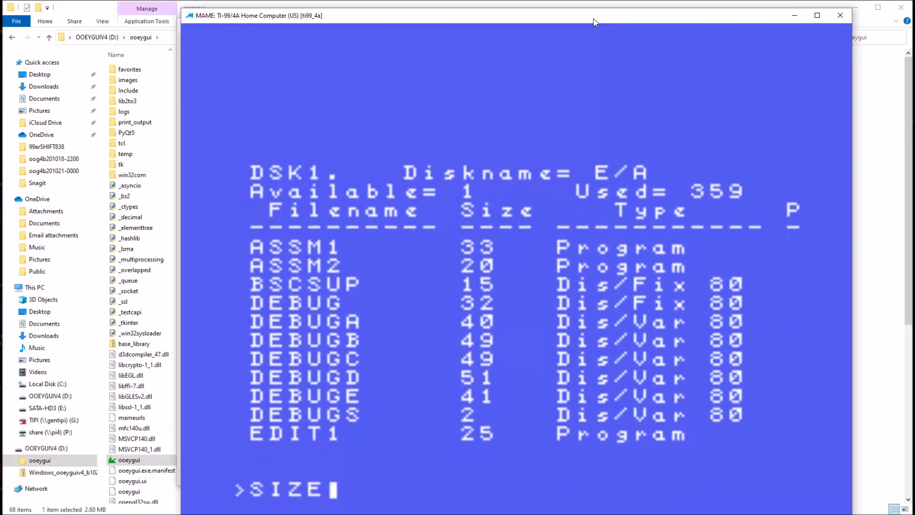
key("Return")
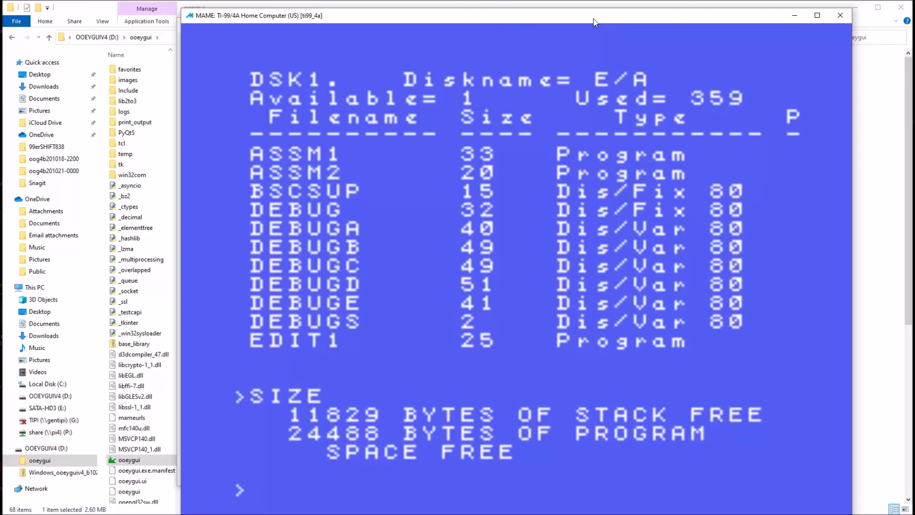
key("alt+equal")
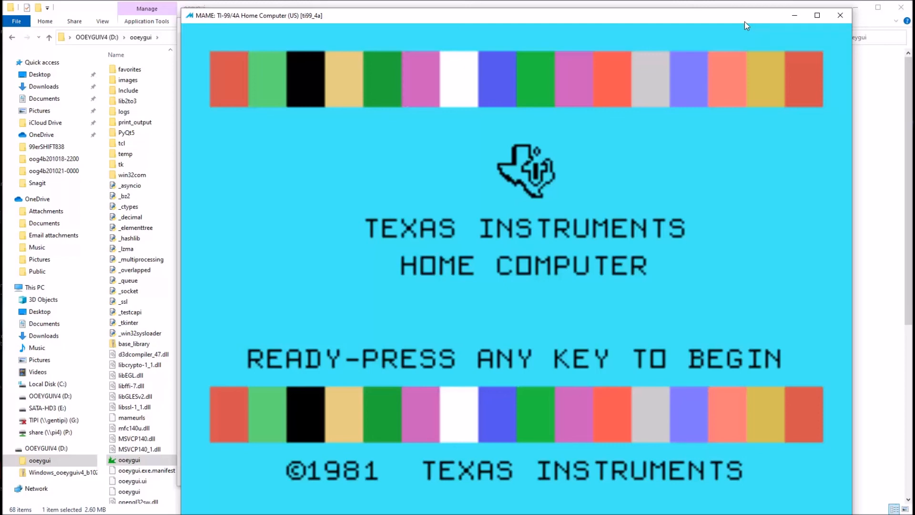
left_click(841, 15)
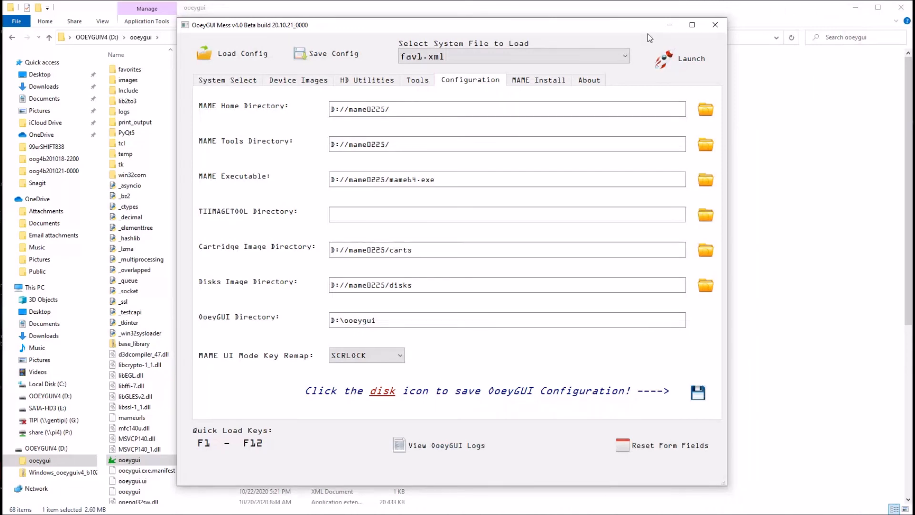